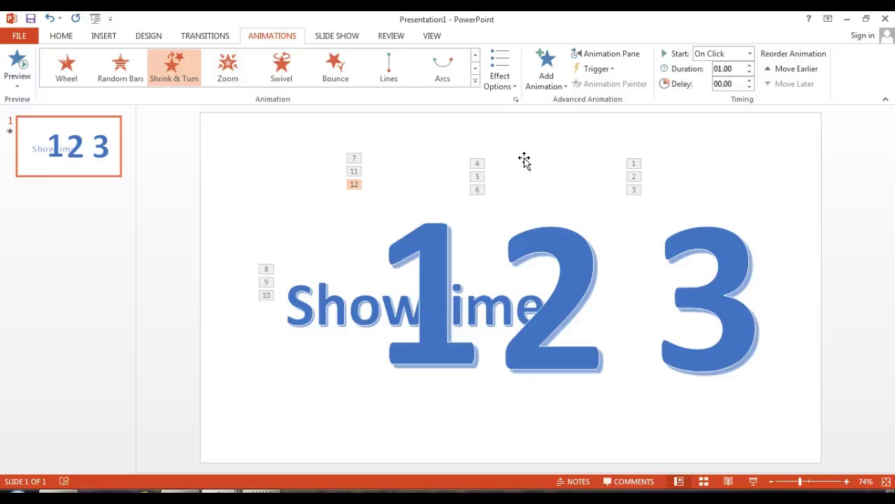
# Step: Reorder the animations so the number 1's Lighten and Shrink & Turn effects directly follow its entrance effect, before the Showtime text's effects
pyautogui.click(619, 58)
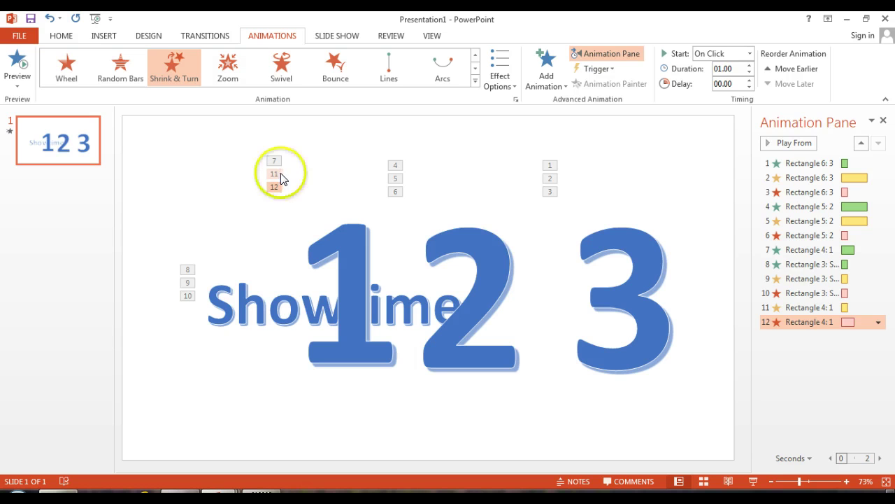
pyautogui.click(795, 308)
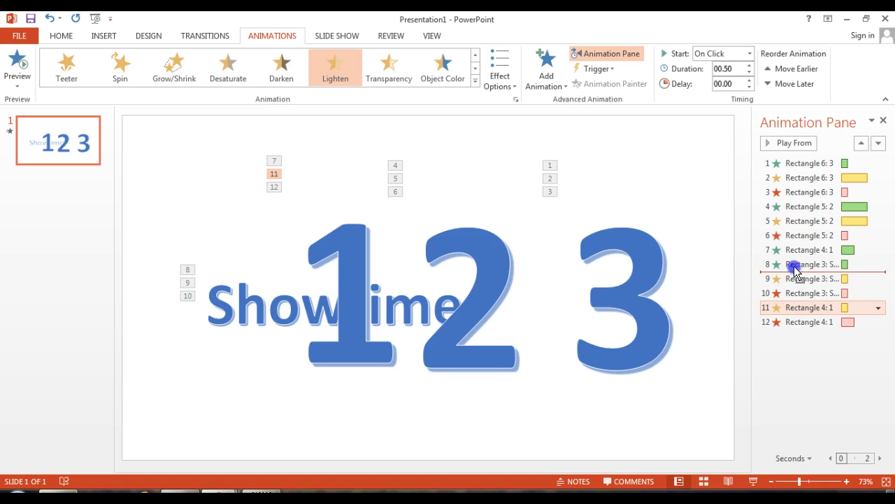
pyautogui.moveTo(796, 264); pyautogui.dragTo(794, 261)
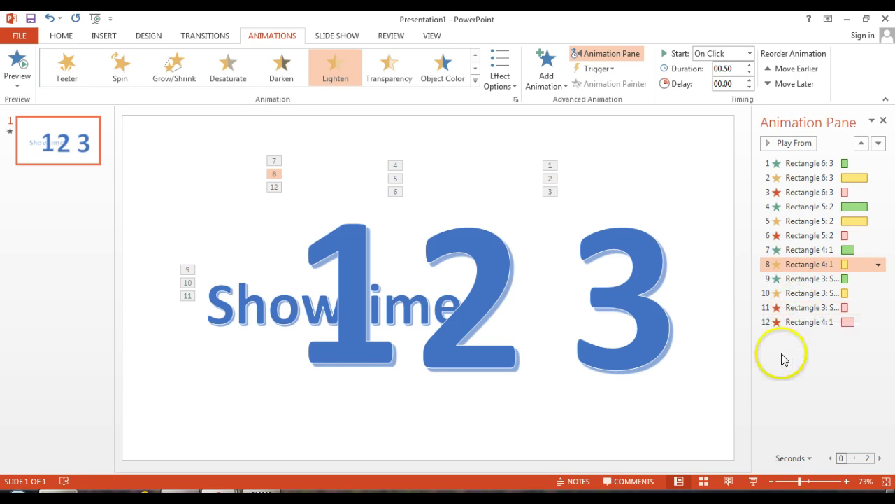
pyautogui.click(789, 323)
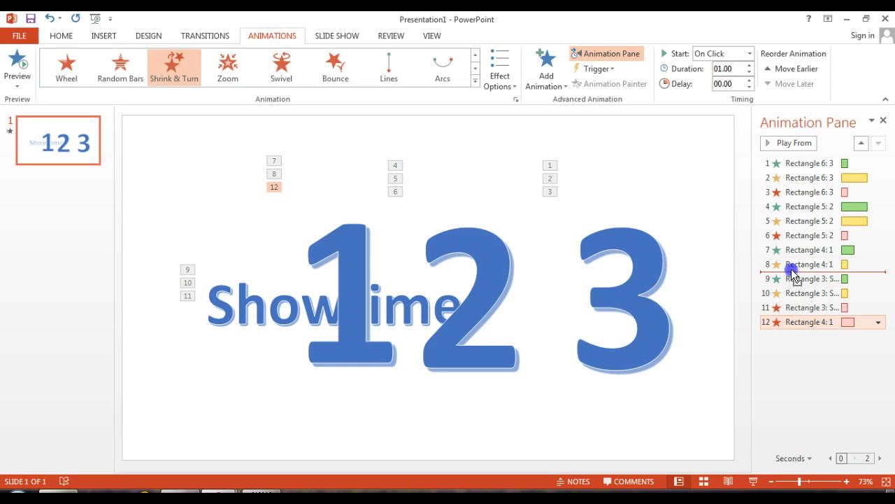
pyautogui.moveTo(793, 273); pyautogui.dragTo(791, 269)
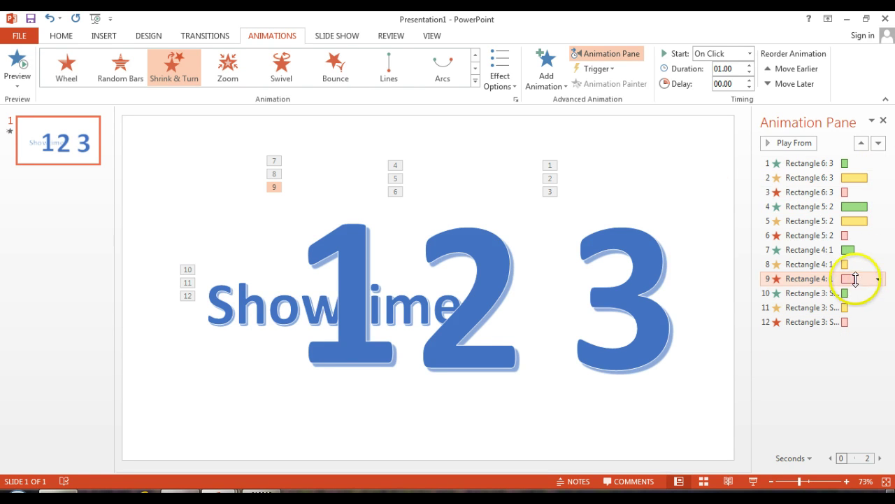
# Step: Check the options for the number 1's Lighten animation and preview the slide's full animation sequence
pyautogui.click(828, 263)
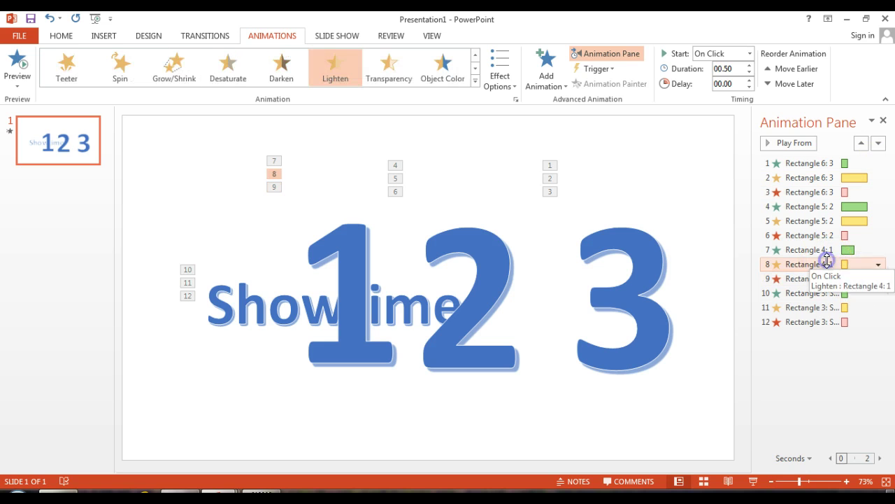
pyautogui.click(879, 264)
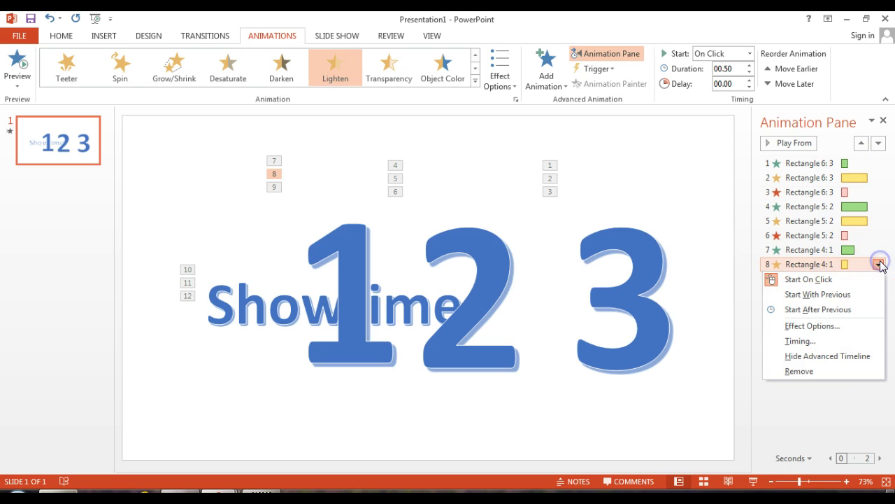
pyautogui.click(827, 388)
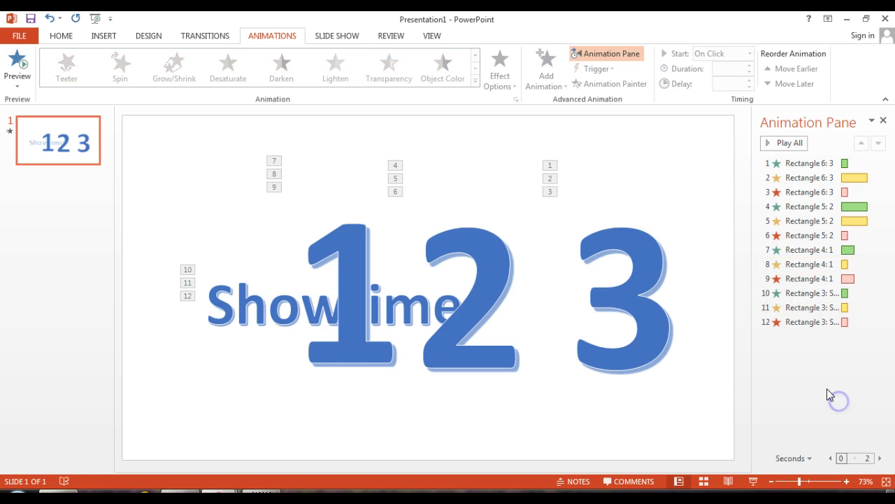
pyautogui.click(884, 121)
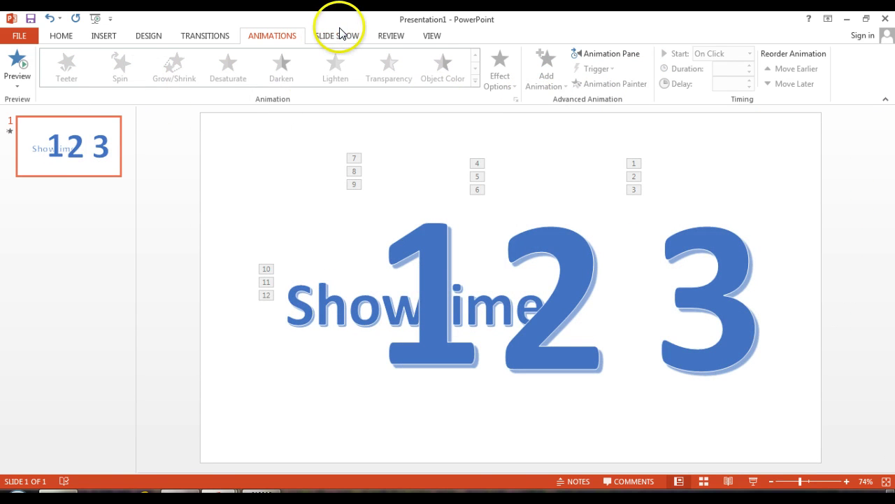
pyautogui.click(12, 66)
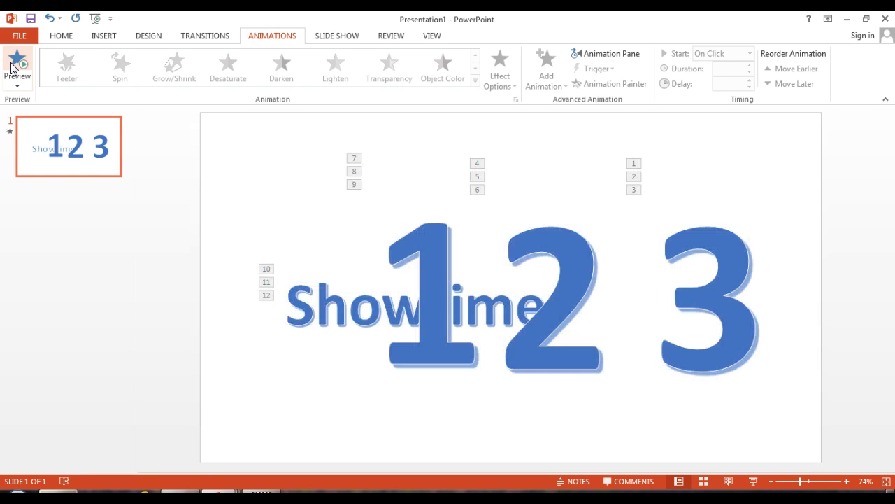
# Step: Add two blank slides after slide 1
pyautogui.click(58, 37)
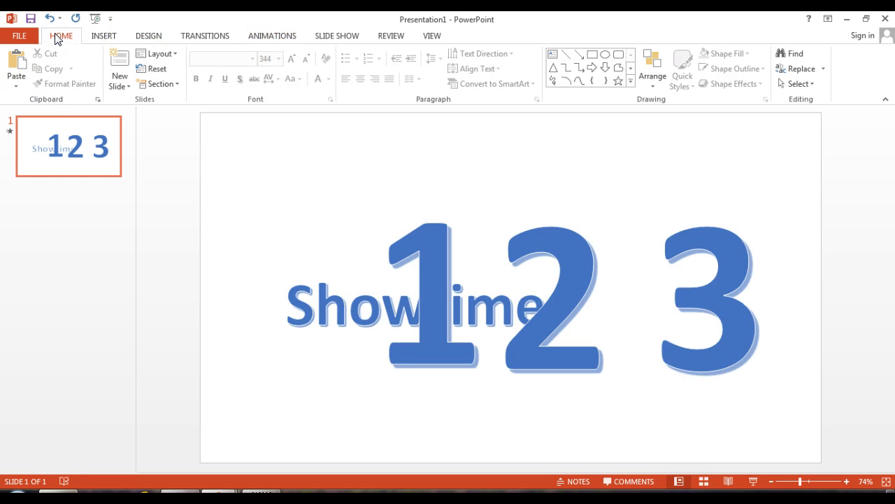
pyautogui.click(120, 59)
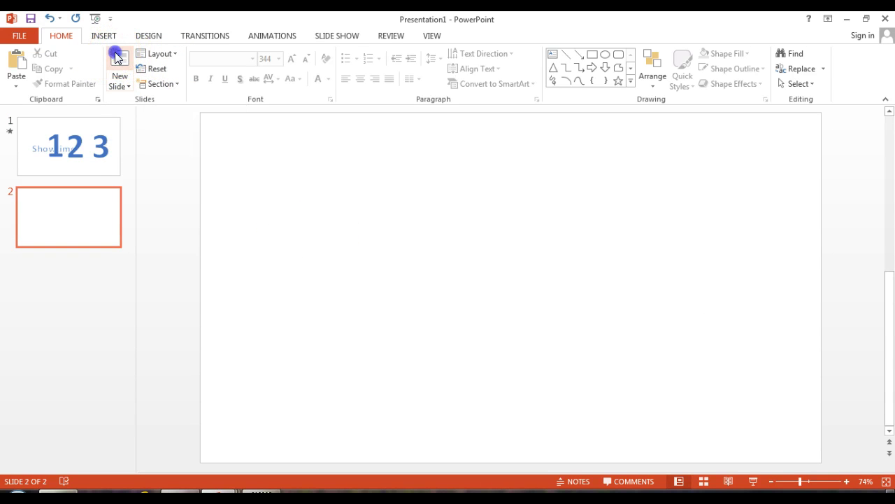
pyautogui.click(119, 59)
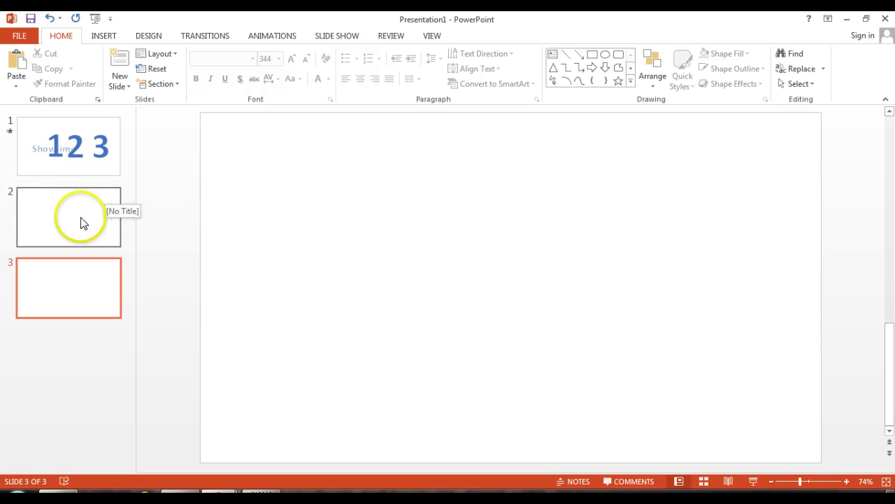
# Step: View the layouts available for the current slide and for new slides
pyautogui.click(171, 54)
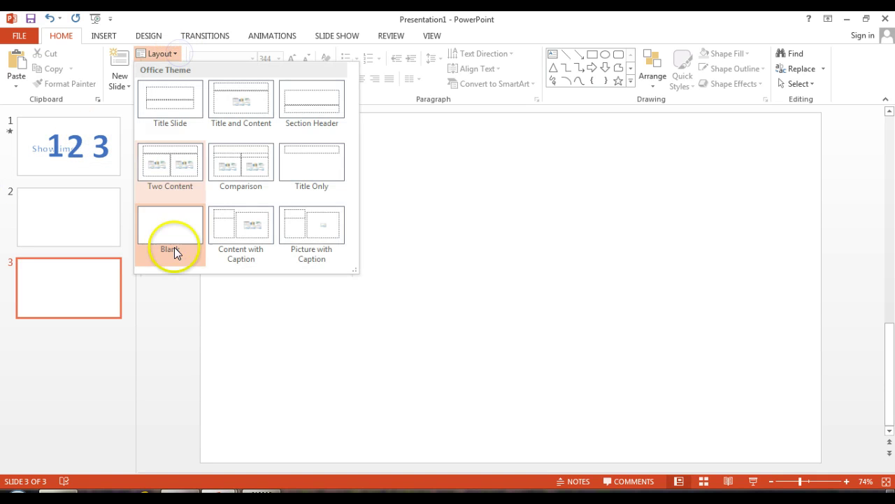
pyautogui.click(90, 214)
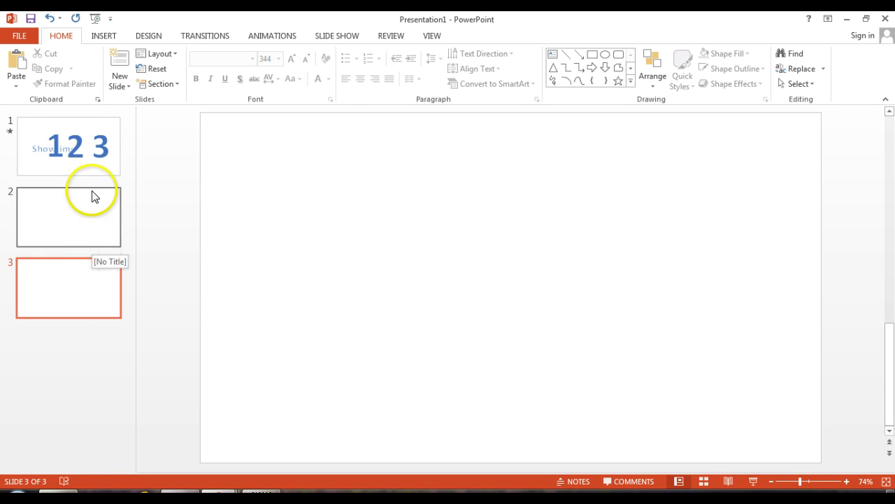
pyautogui.click(121, 87)
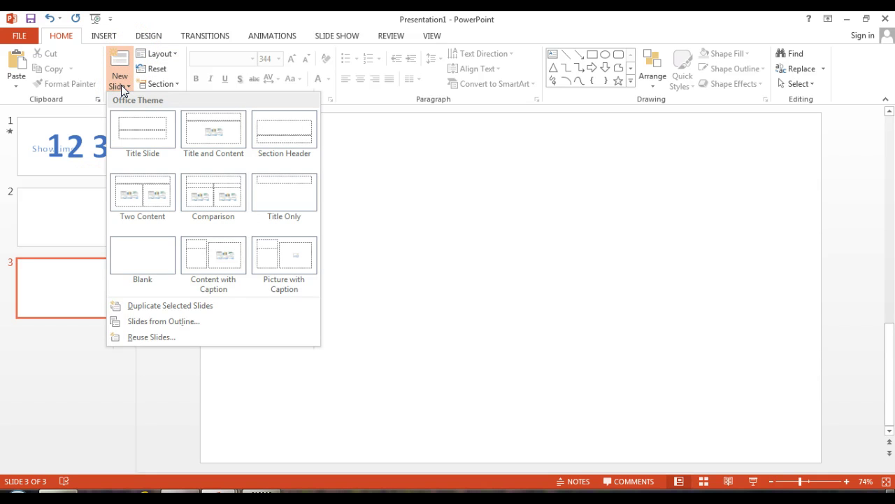
pyautogui.click(54, 201)
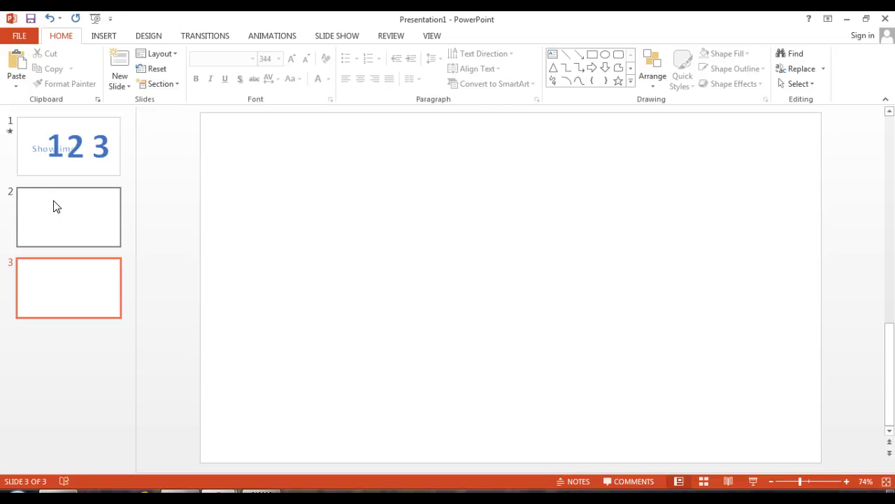
# Step: Add three more blank slides at the end, making six slides in the presentation
pyautogui.click(120, 62)
pyautogui.click(121, 61)
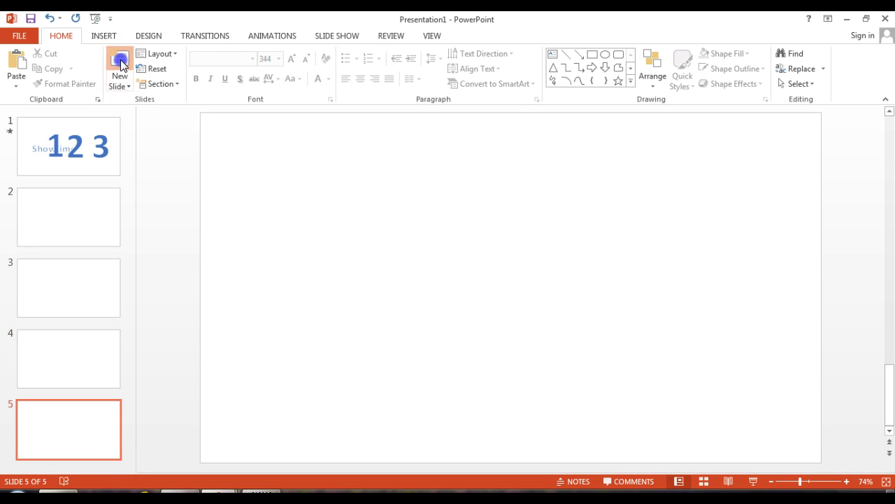
pyautogui.click(121, 62)
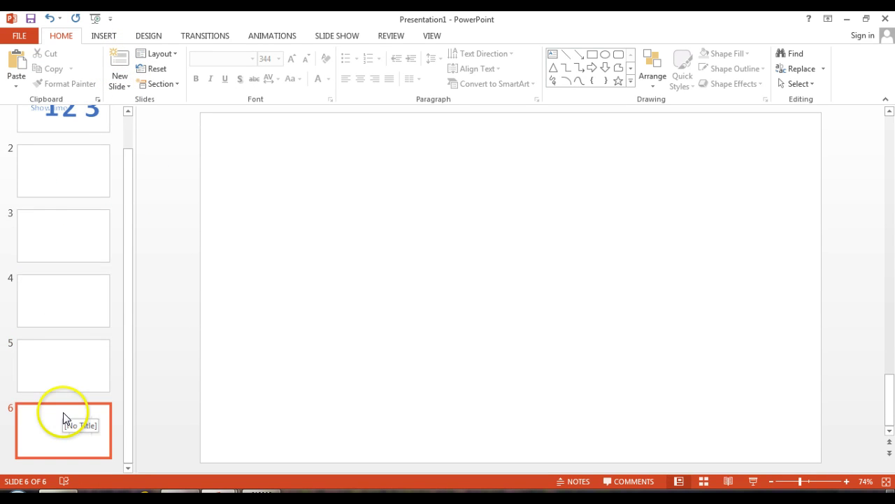
# Step: Insert WordArt in the dark diagonally hatched style on slide 2 with the text "S"
pyautogui.click(67, 153)
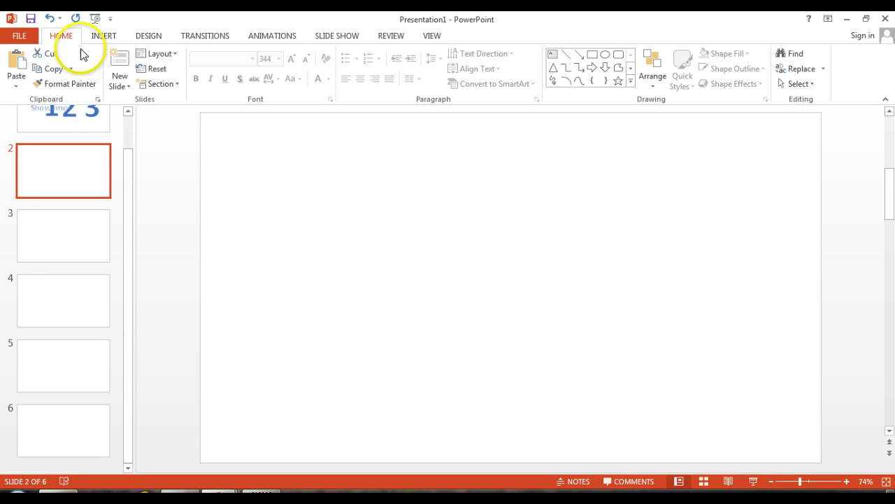
pyautogui.click(101, 34)
pyautogui.click(569, 85)
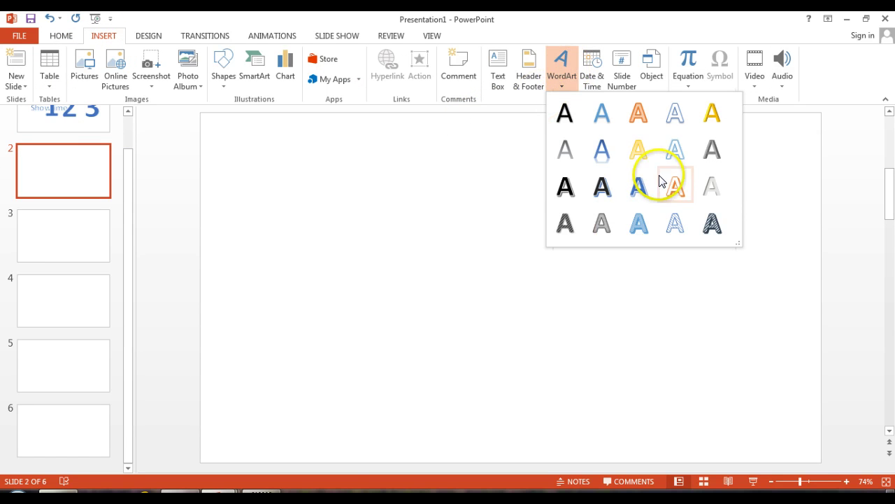
pyautogui.click(711, 224)
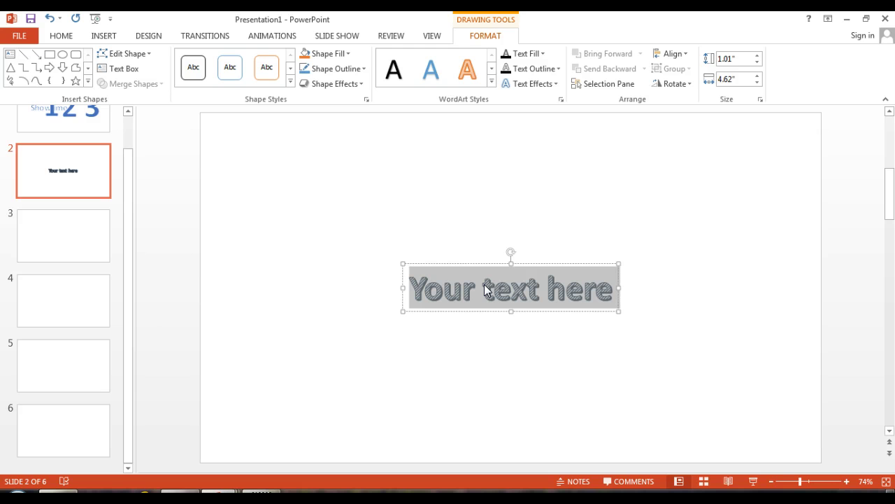
pyautogui.write('S')
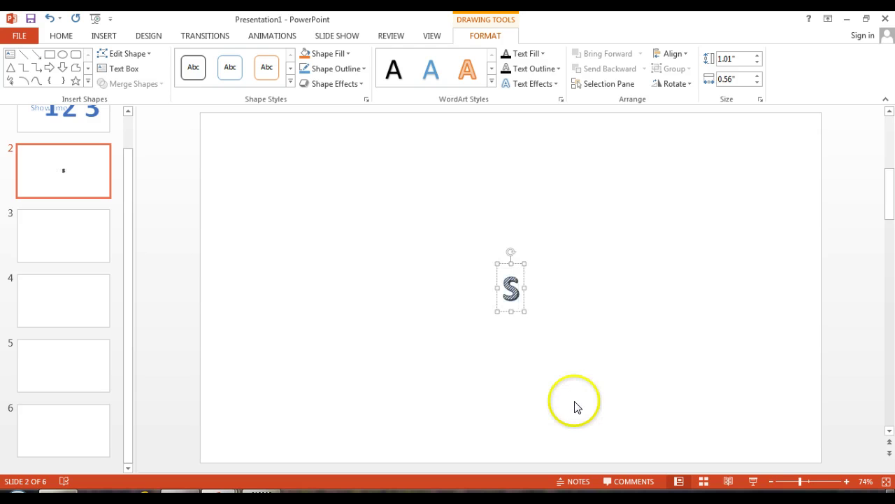
# Step: Enlarge the WordArt letter S on slide 2 to a font size of 239
pyautogui.doubleClick(501, 282)
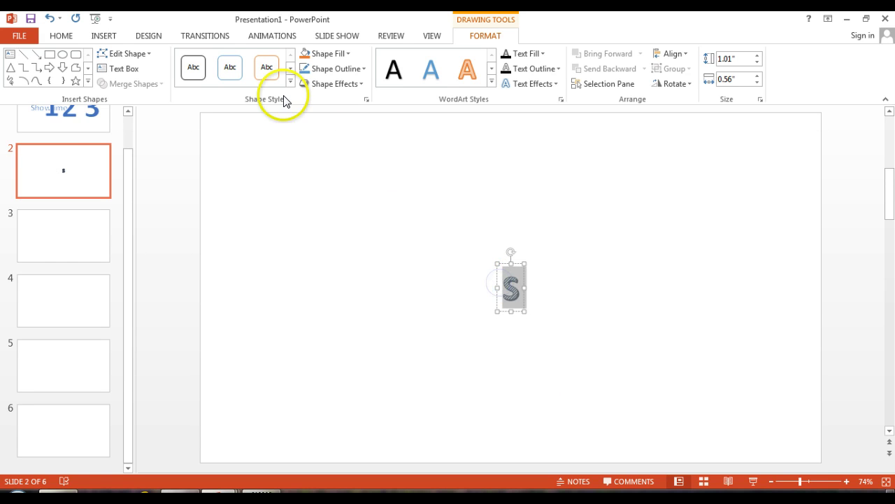
pyautogui.click(61, 36)
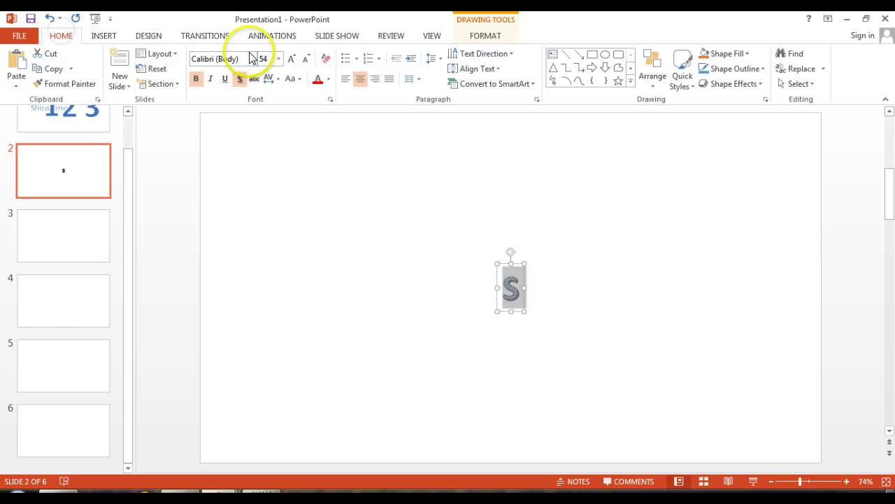
pyautogui.click(279, 59)
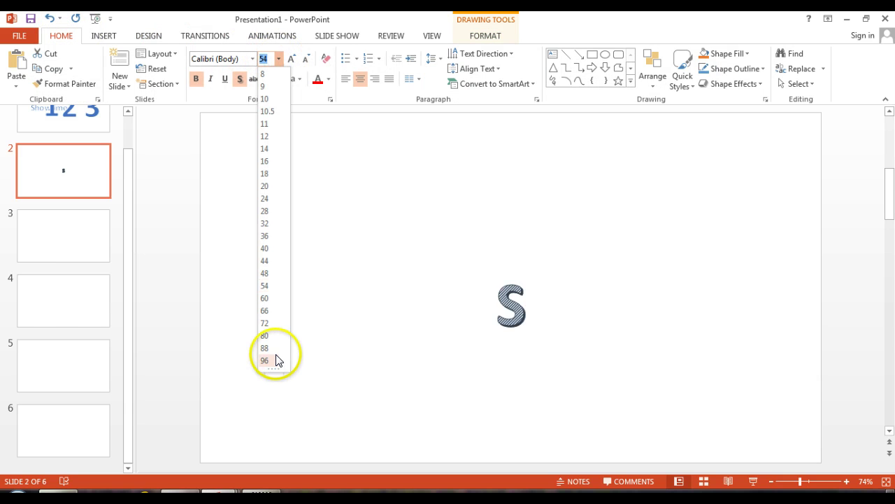
pyautogui.click(276, 360)
pyautogui.click(290, 60)
pyautogui.click(289, 60)
pyautogui.click(289, 60)
pyautogui.click(289, 60)
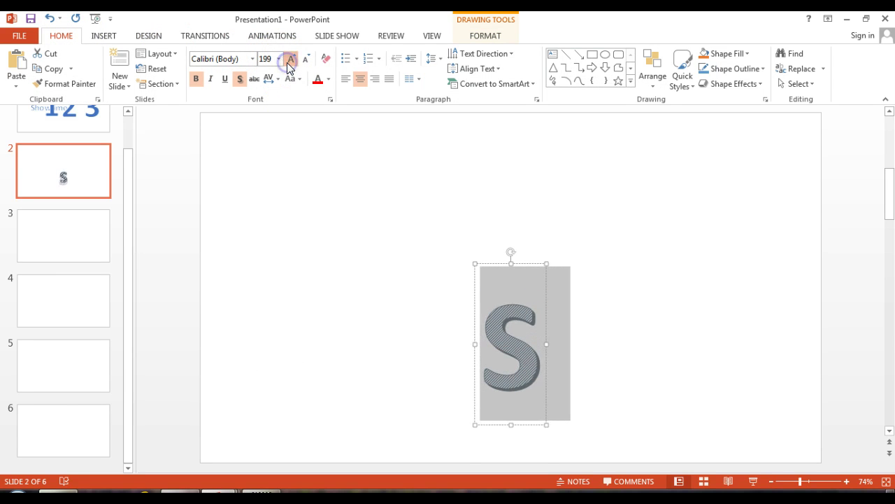
pyautogui.click(289, 60)
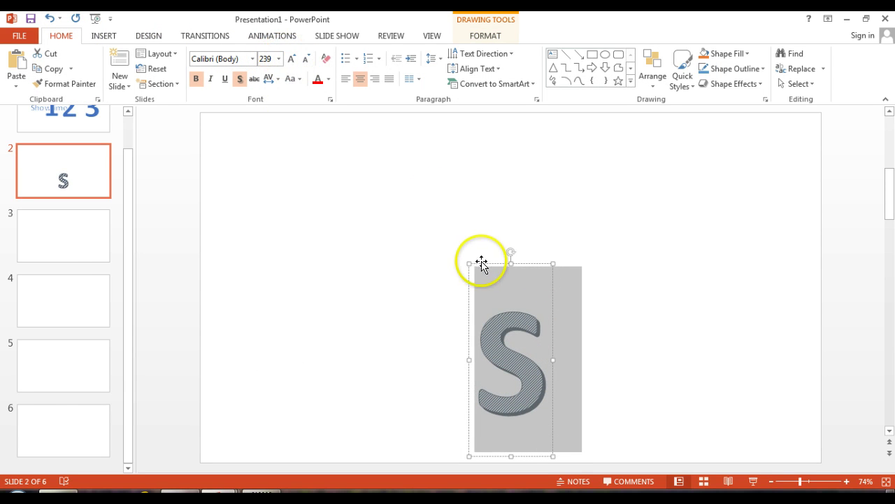
# Step: Increase the letter S to font size 344 and reposition it near the centre of slide 2
pyautogui.moveTo(481, 263); pyautogui.dragTo(436, 158)
pyautogui.click(290, 60)
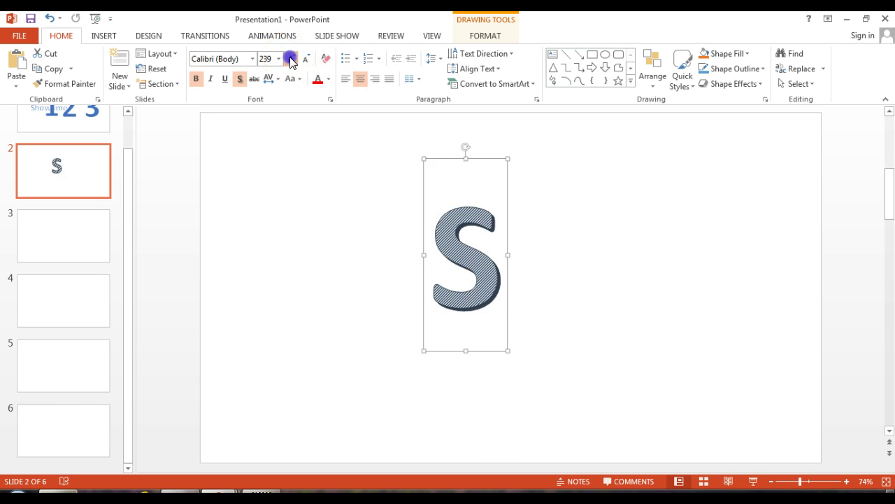
pyautogui.click(290, 60)
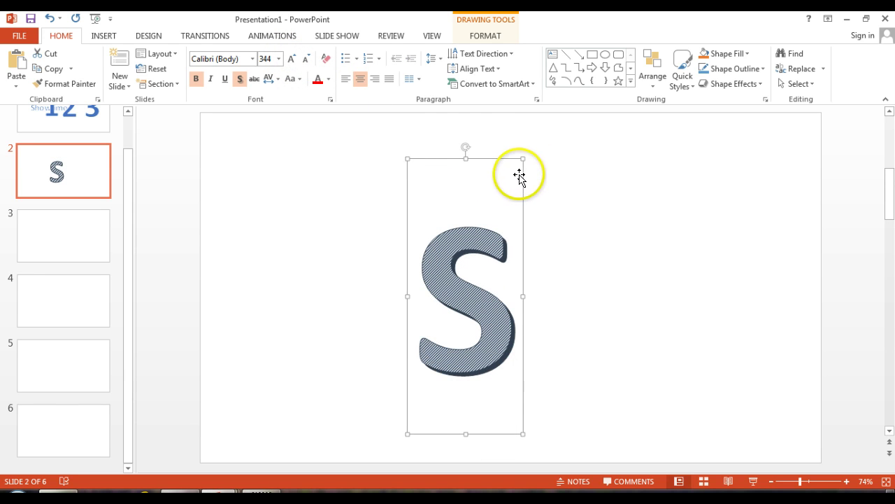
pyautogui.moveTo(519, 178); pyautogui.dragTo(553, 176)
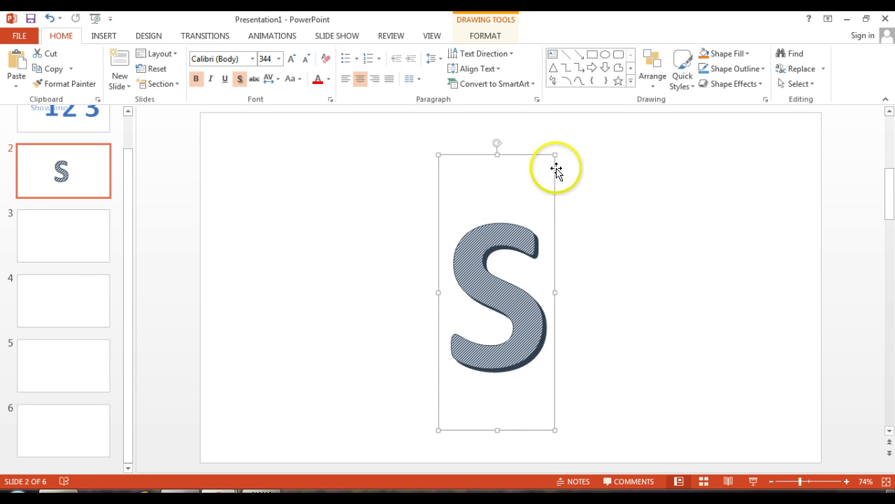
# Step: Copy the WordArt letter S from slide 2 and paste it onto blank slide 3
pyautogui.click(553, 180)
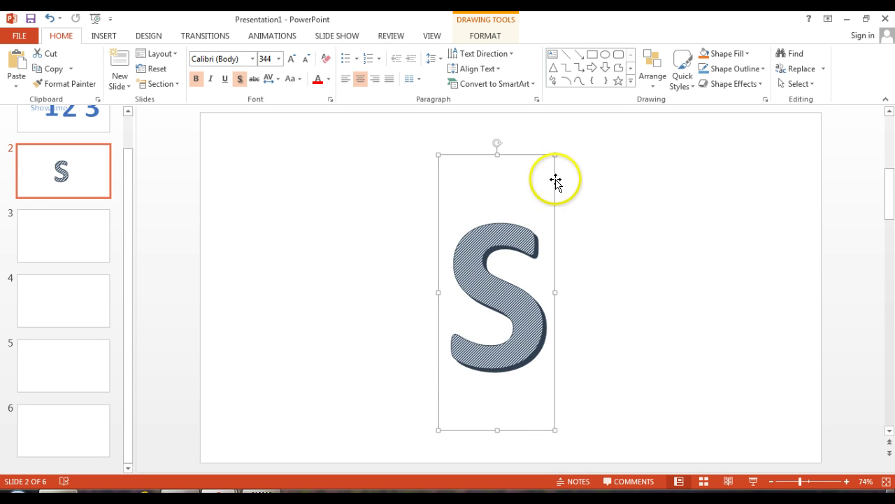
pyautogui.rightClick(555, 181)
pyautogui.click(580, 205)
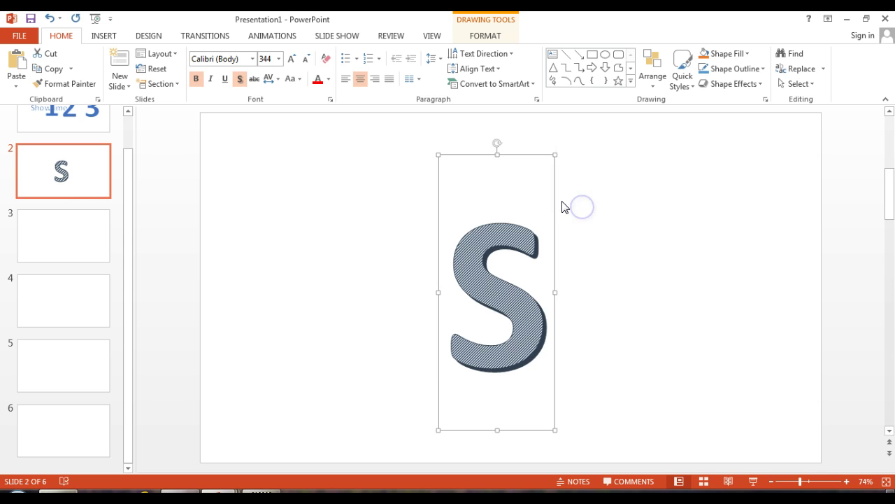
pyautogui.click(65, 235)
pyautogui.click(480, 222)
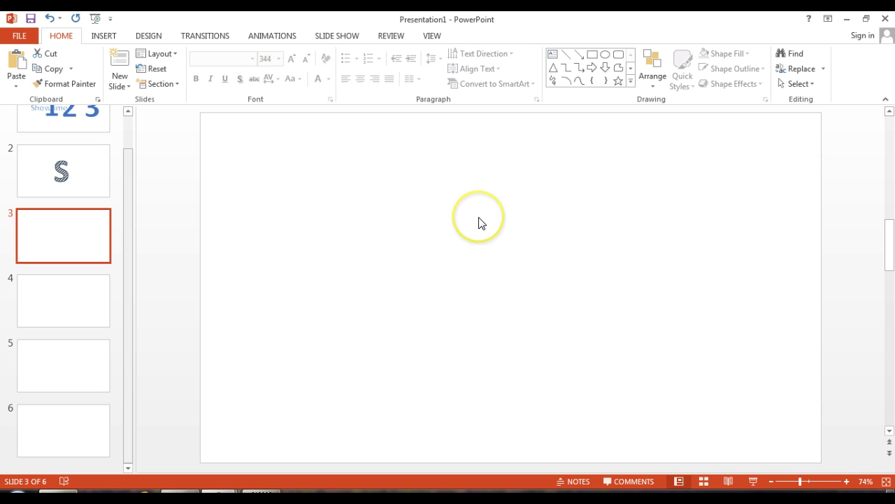
pyautogui.rightClick(480, 222)
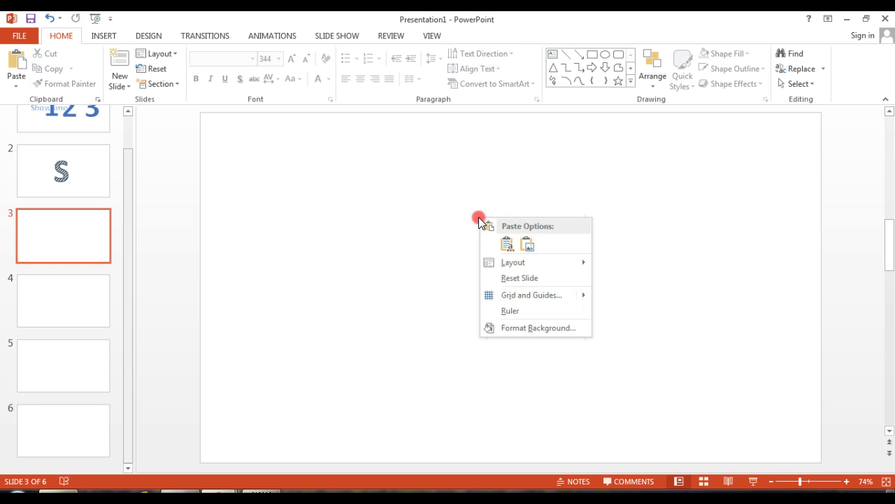
pyautogui.click(507, 243)
# Step: Replace the pasted letter S on slide 3 with "H"
pyautogui.click(540, 329)
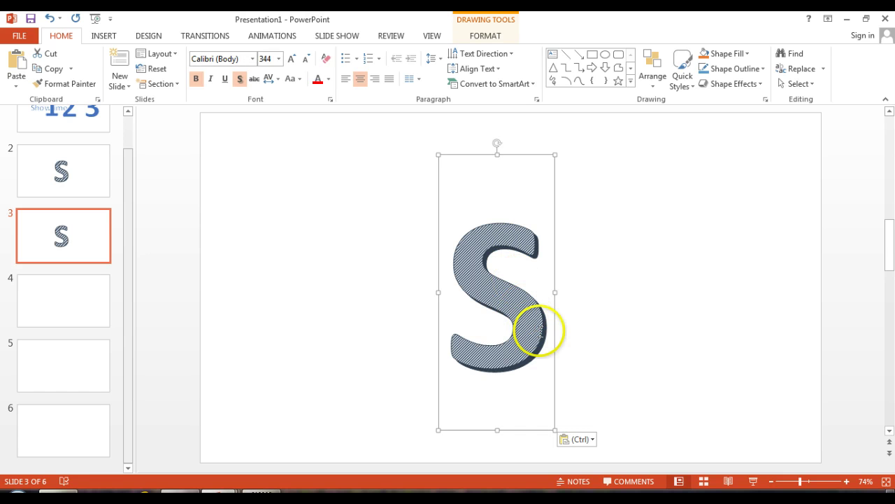
pyautogui.moveTo(542, 336); pyautogui.dragTo(528, 337)
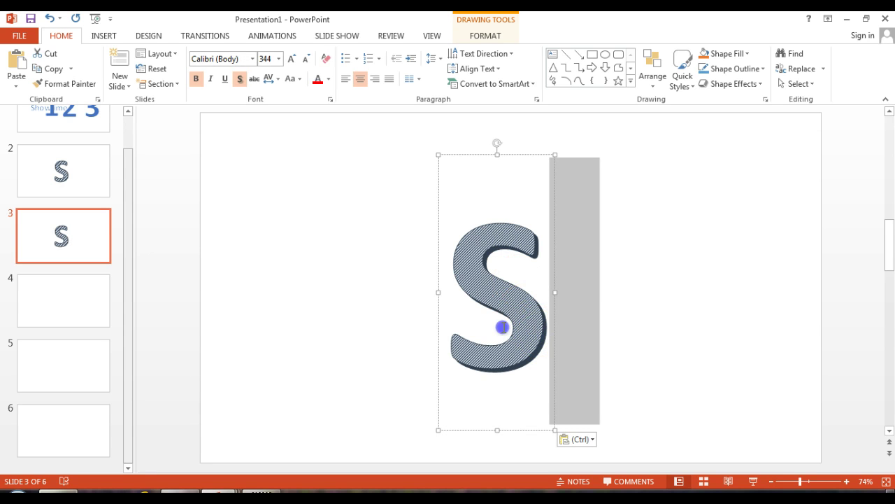
pyautogui.click(502, 327)
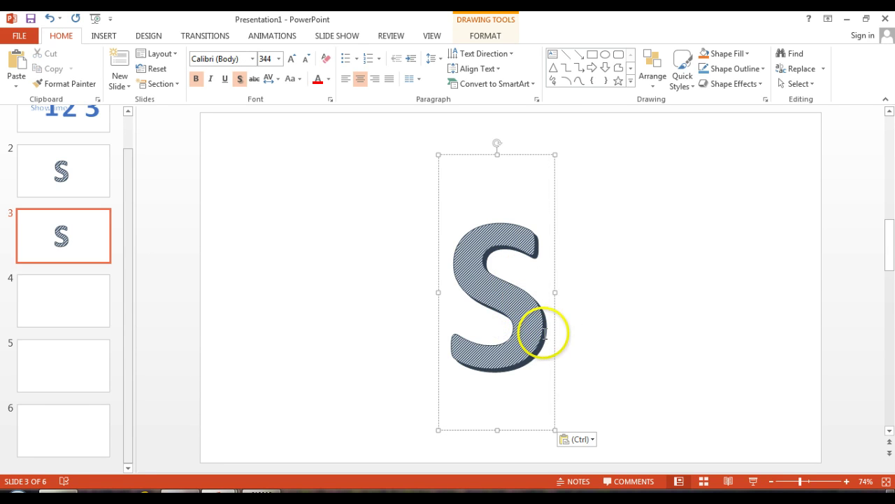
pyautogui.moveTo(544, 333); pyautogui.dragTo(494, 333)
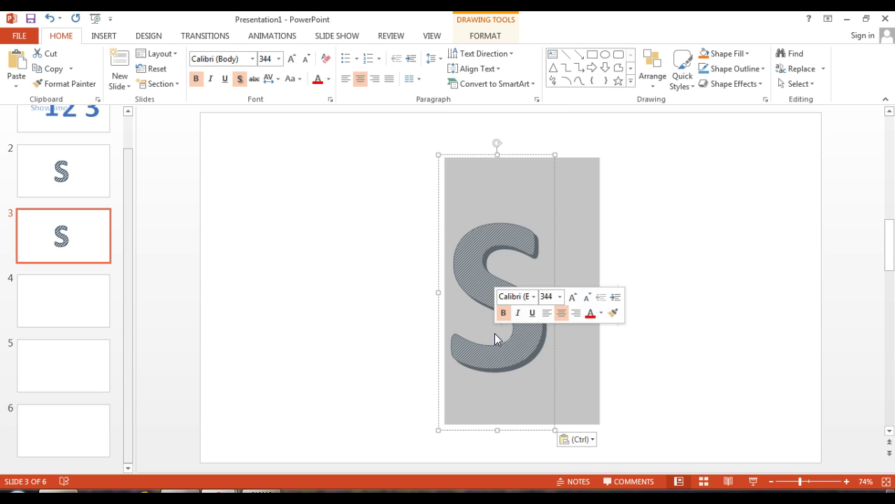
pyautogui.write('H')
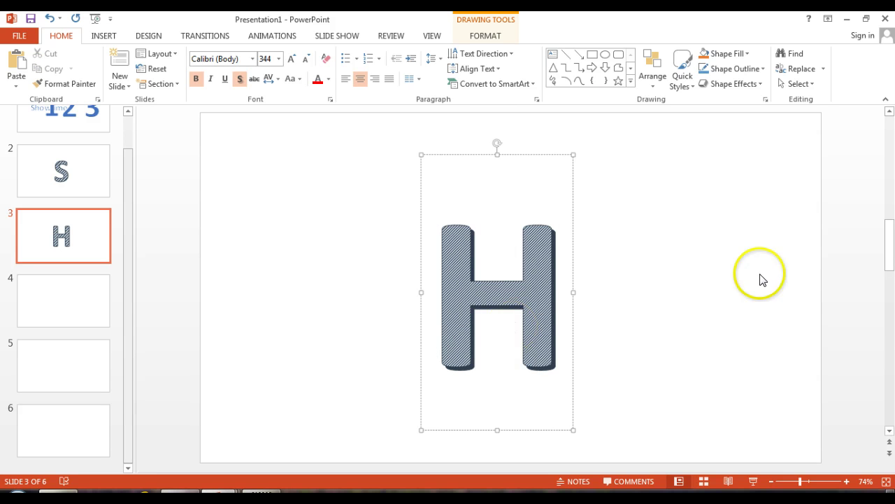
# Step: Paste the copied WordArt letter onto slide 4 and change its text to "A"
pyautogui.click(49, 315)
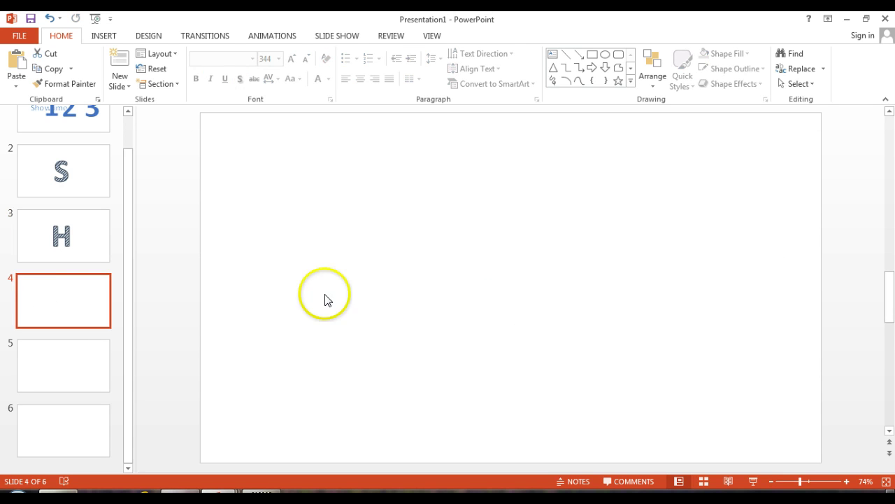
pyautogui.click(49, 287)
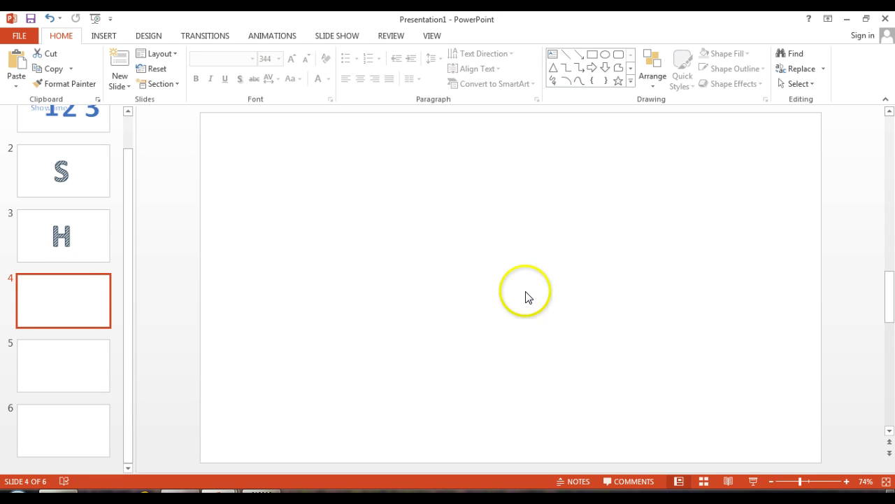
pyautogui.rightClick(541, 209)
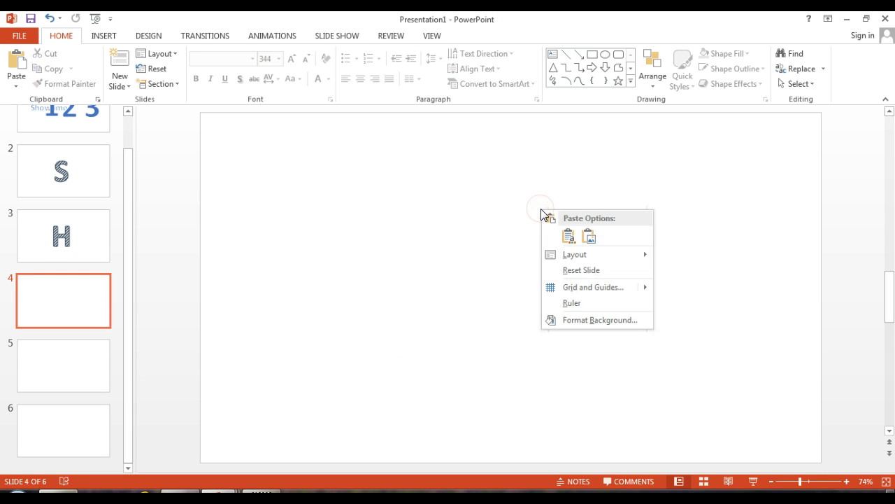
pyautogui.click(566, 235)
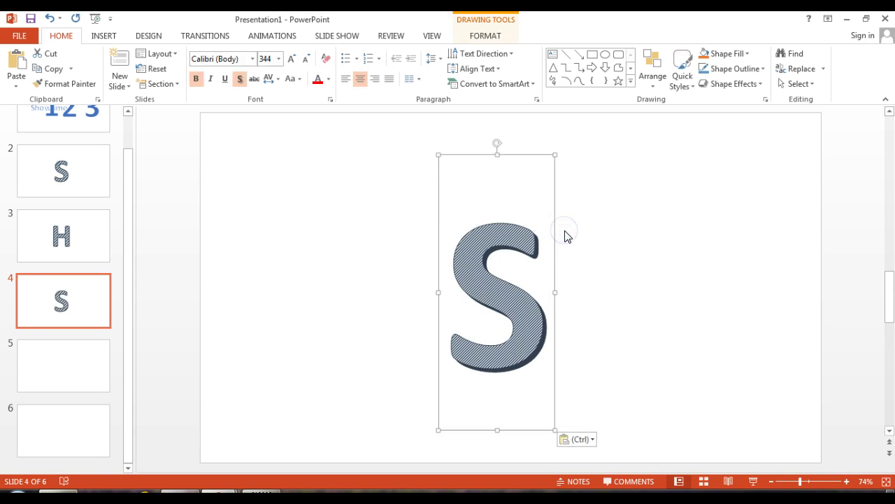
pyautogui.moveTo(534, 292); pyautogui.dragTo(488, 296)
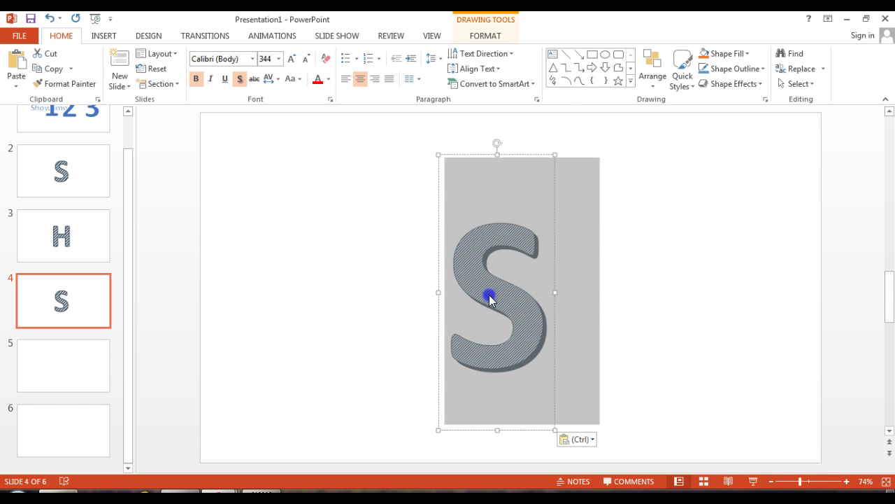
pyautogui.write('A')
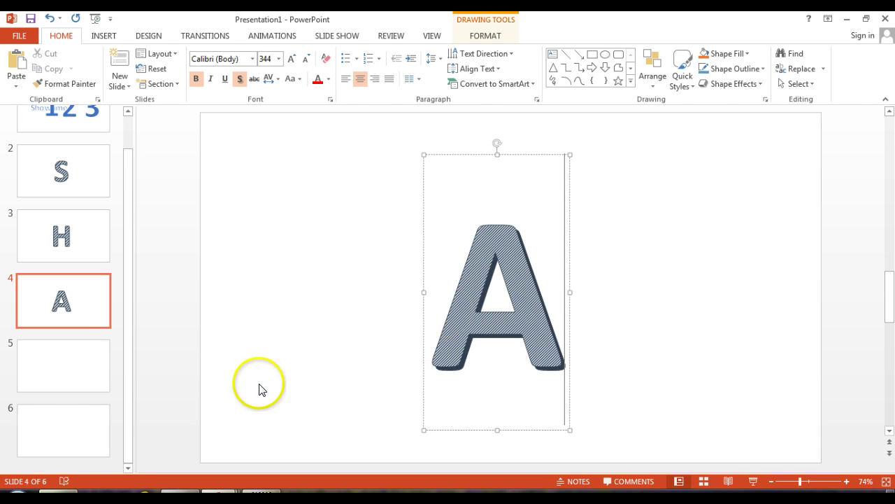
# Step: Paste the copied WordArt letter onto slide 5 and change its text to "R"
pyautogui.click(72, 367)
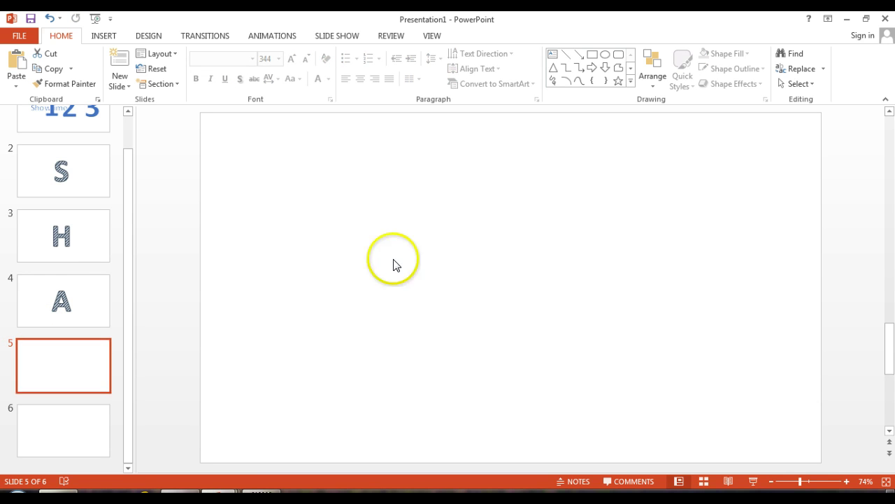
pyautogui.rightClick(501, 200)
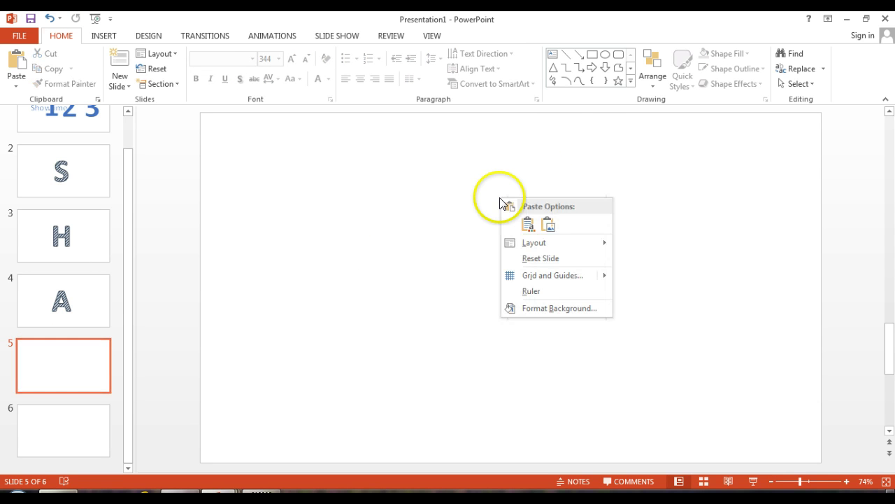
pyautogui.click(528, 224)
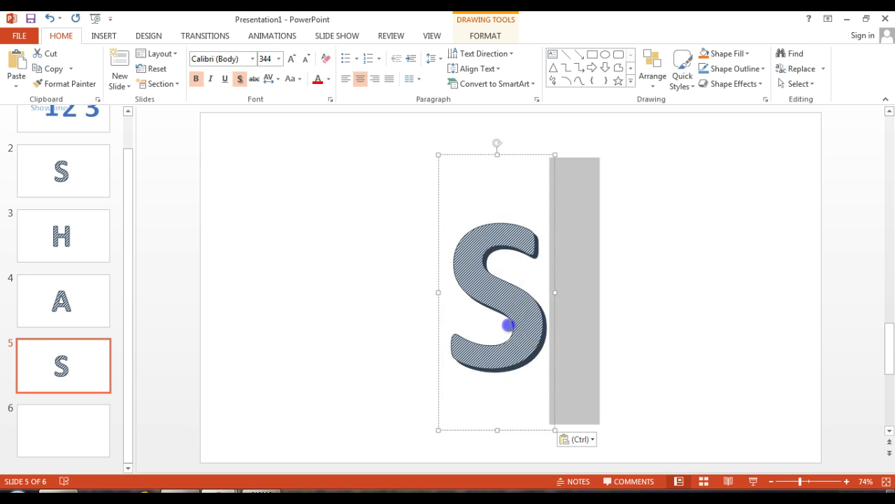
pyautogui.doubleClick(508, 324)
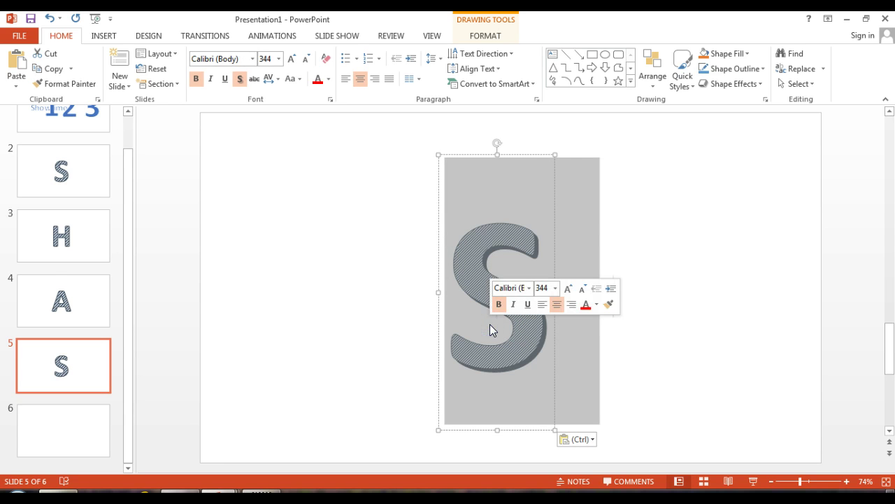
pyautogui.write('R')
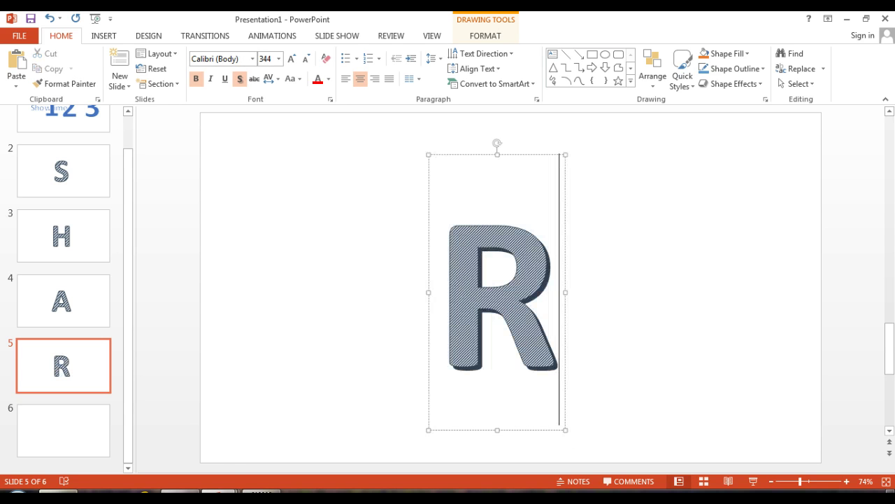
# Step: Paste the copied WordArt letter onto slide 6 and change its text to "K"
pyautogui.click(77, 430)
pyautogui.rightClick(417, 262)
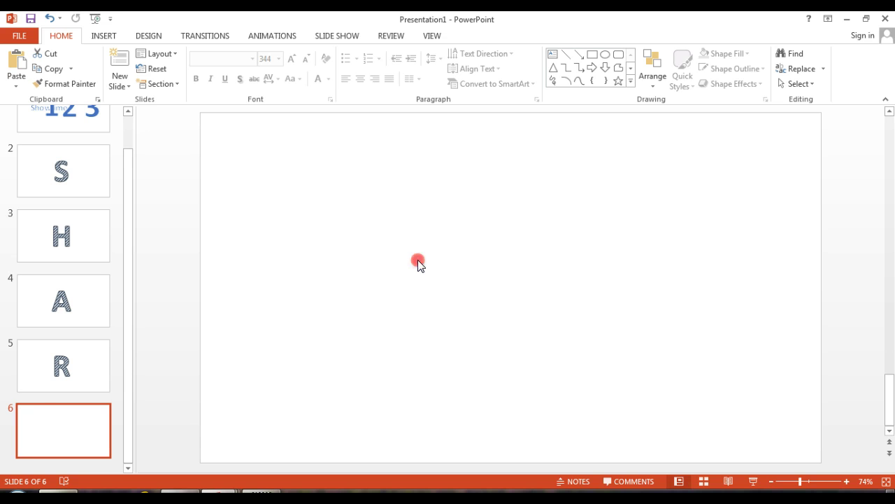
pyautogui.click(436, 286)
pyautogui.moveTo(545, 293); pyautogui.dragTo(474, 302)
pyautogui.write('K')
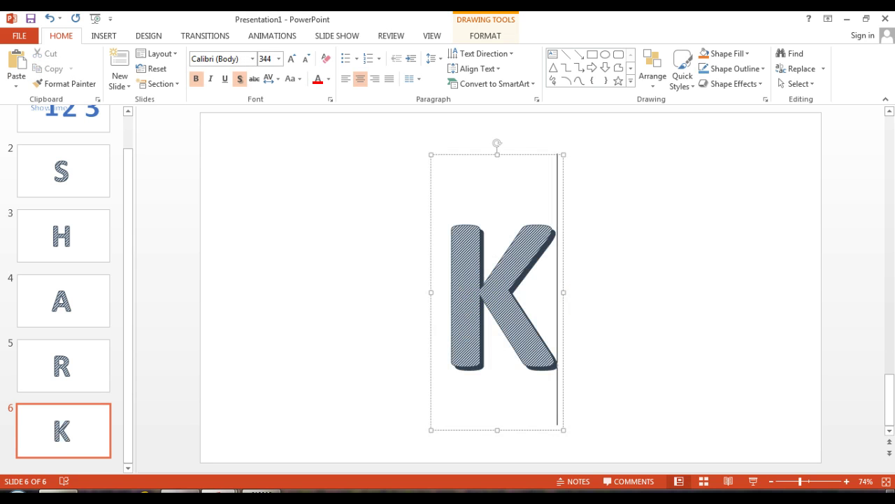
pyautogui.click(648, 311)
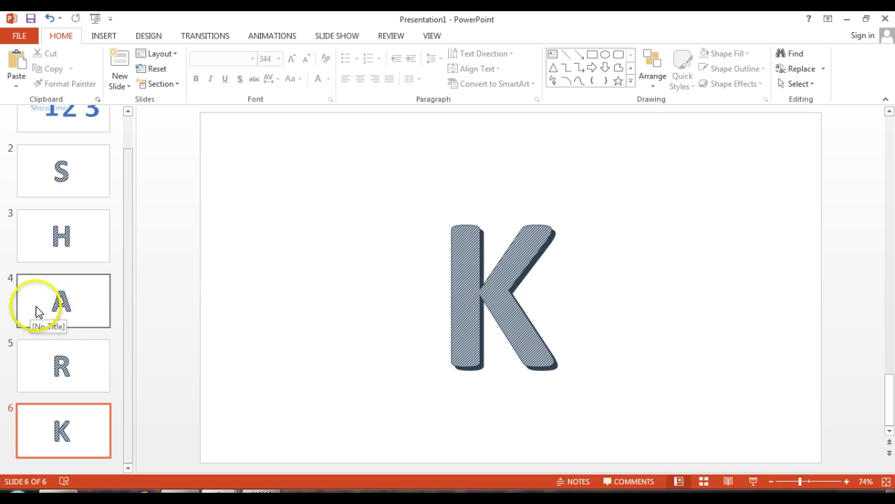
# Step: Reorder the letter slides as A, H, K, R, S after the countdown slide, moving A first and the others in Slide Sorter view
pyautogui.click(81, 300)
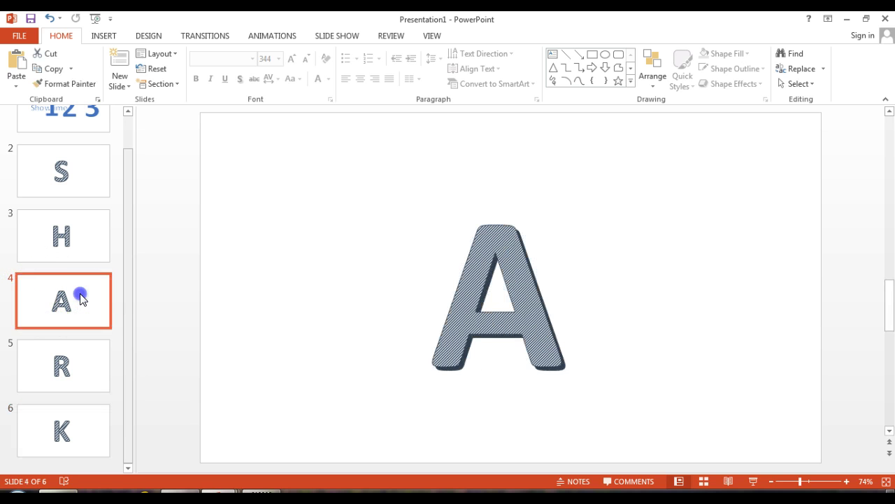
pyautogui.moveTo(81, 294); pyautogui.dragTo(74, 163)
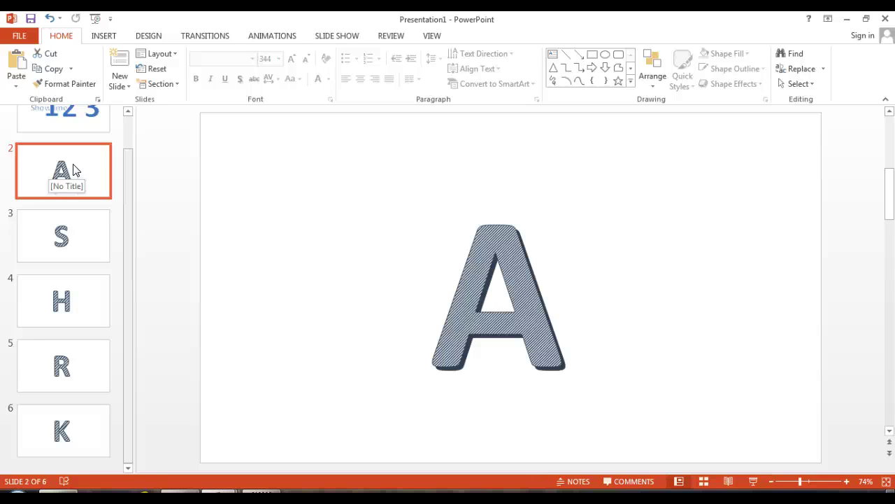
pyautogui.click(391, 36)
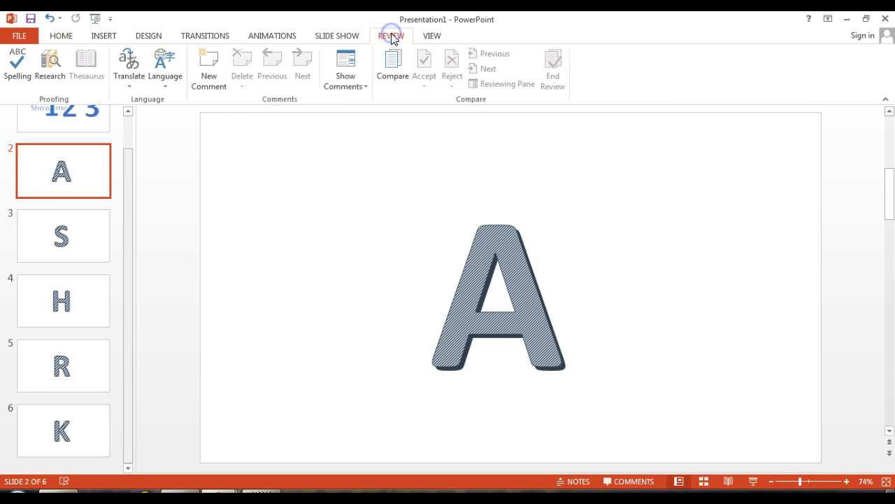
pyautogui.click(430, 36)
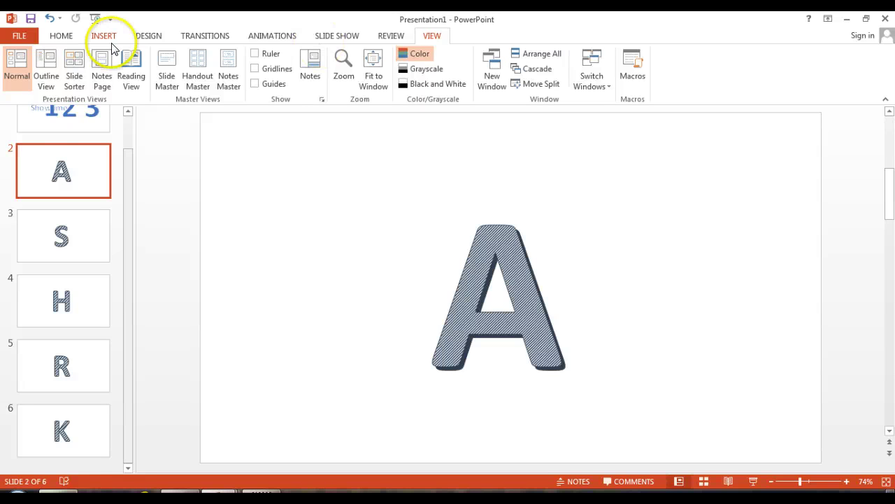
pyautogui.click(73, 65)
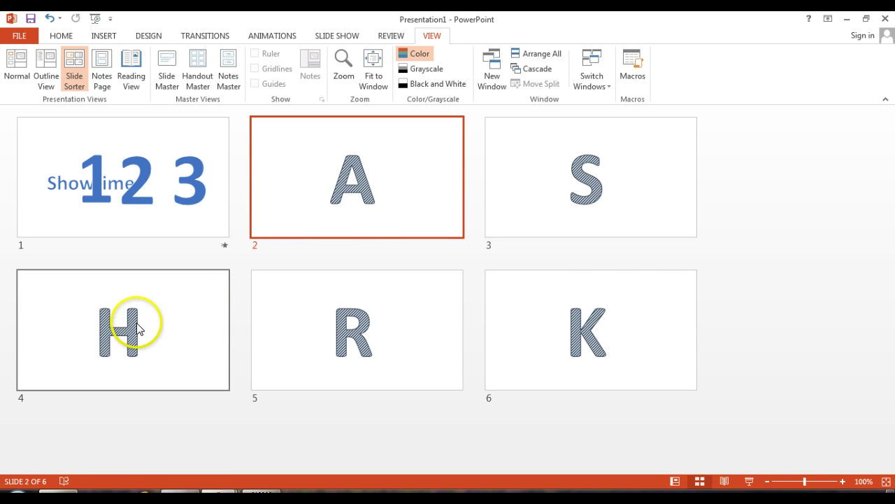
pyautogui.moveTo(124, 321); pyautogui.dragTo(570, 179)
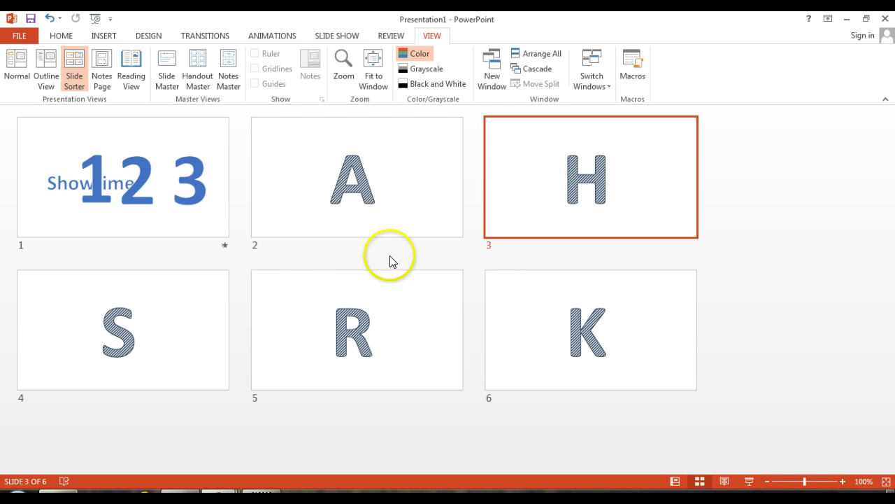
pyautogui.moveTo(523, 316); pyautogui.dragTo(50, 304)
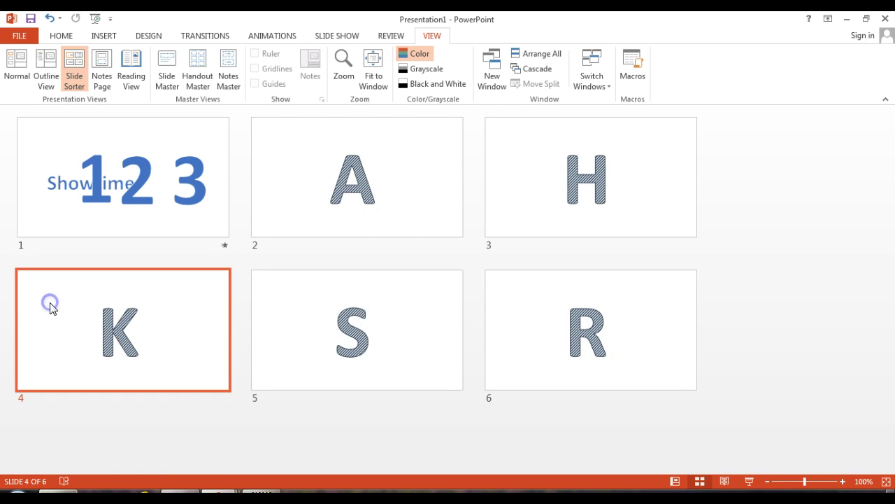
pyautogui.moveTo(516, 322); pyautogui.dragTo(292, 307)
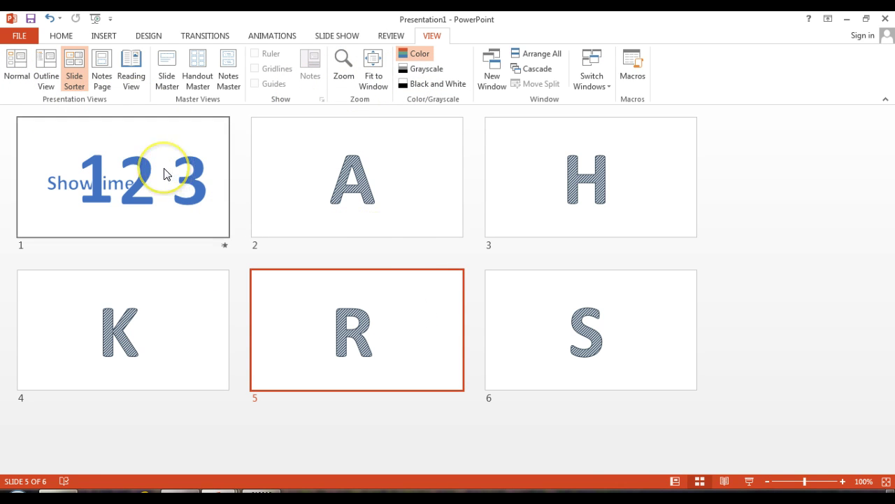
# Step: Return to Normal view and add a Two Content slide after the "S" slide
pyautogui.click(16, 79)
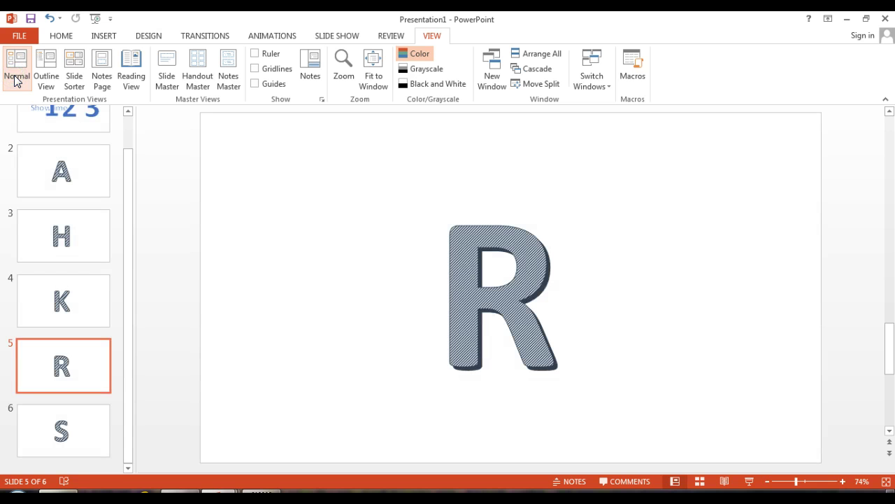
pyautogui.click(44, 429)
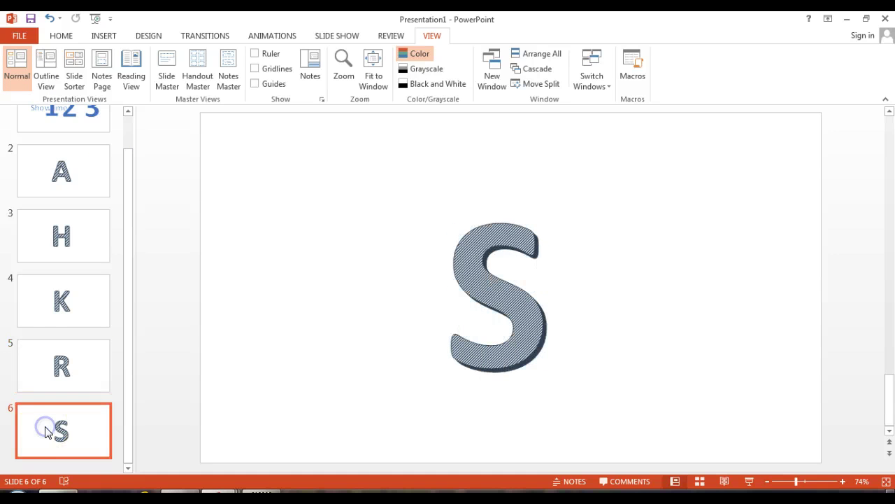
pyautogui.click(126, 449)
pyautogui.click(61, 37)
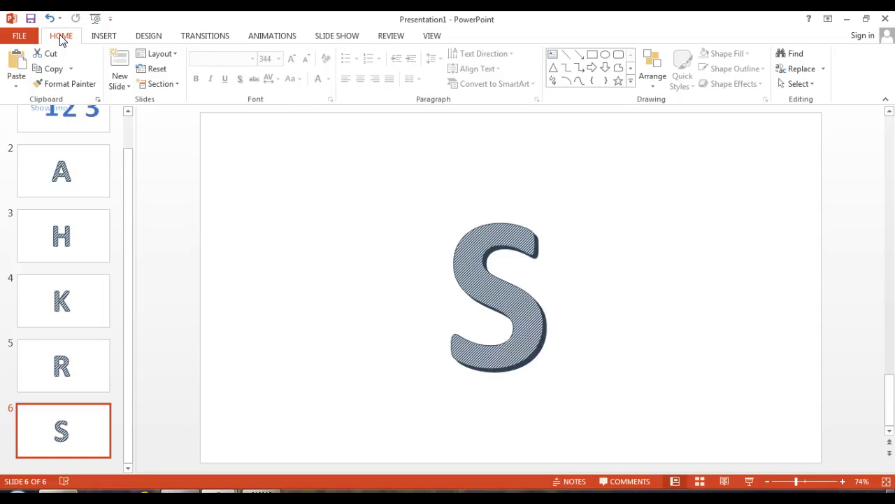
pyautogui.click(122, 85)
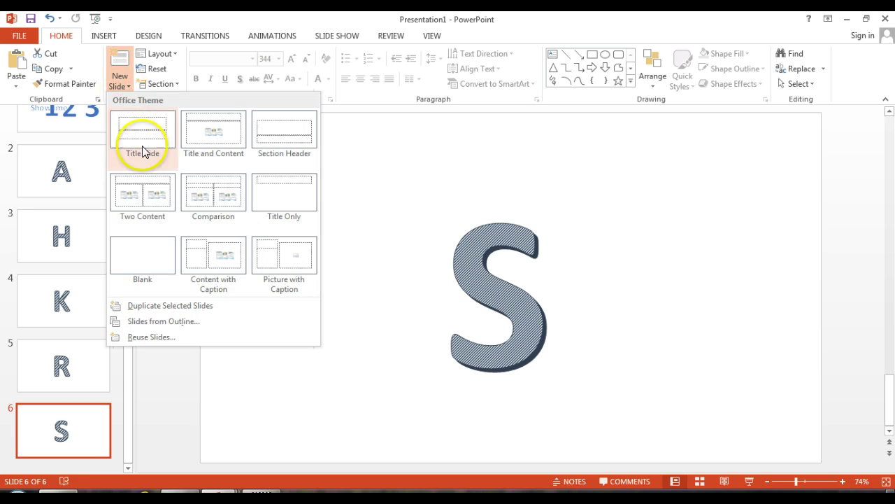
pyautogui.click(143, 199)
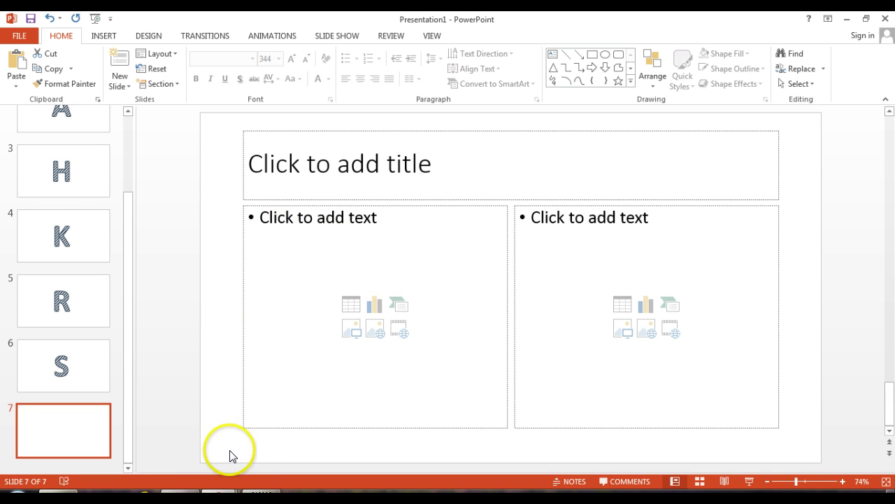
# Step: Switch to Chrome and search Google Images for "SHARK" in a new tab
pyautogui.click(181, 495)
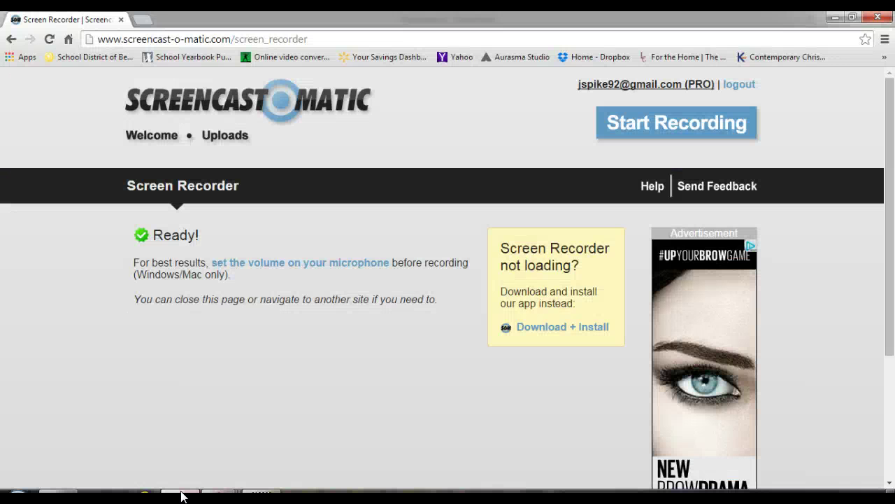
pyautogui.click(140, 18)
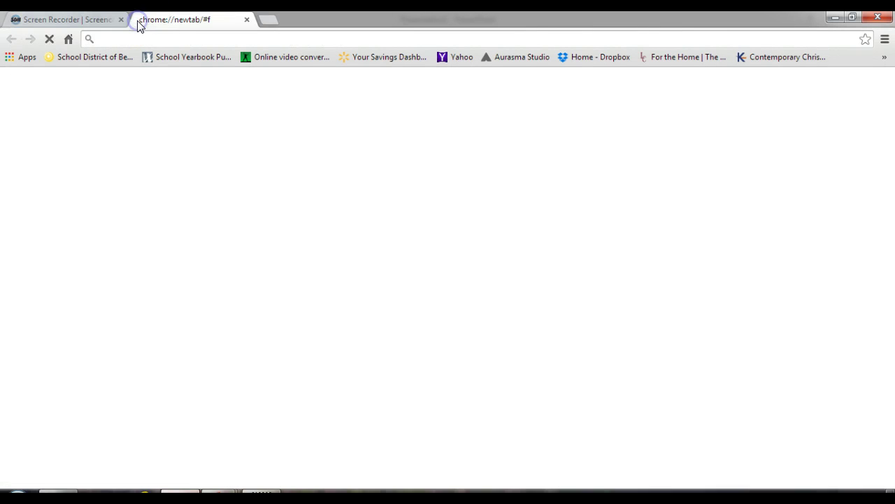
pyautogui.click(68, 38)
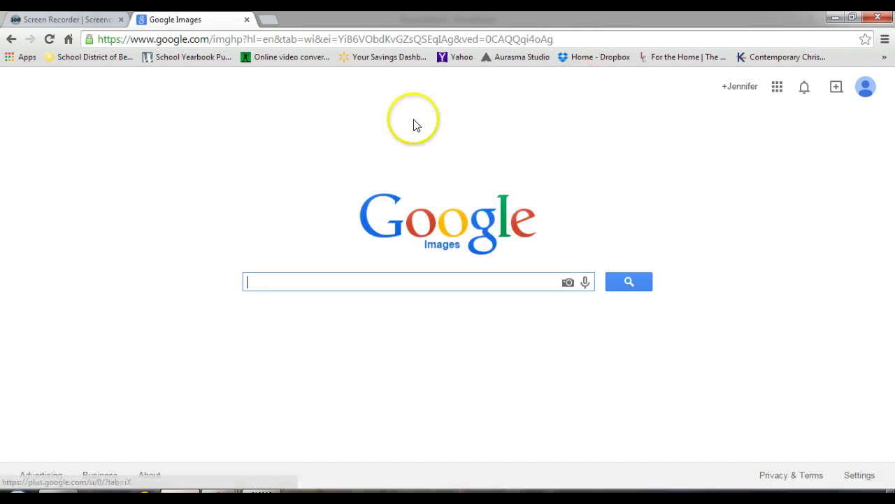
pyautogui.write('RK')
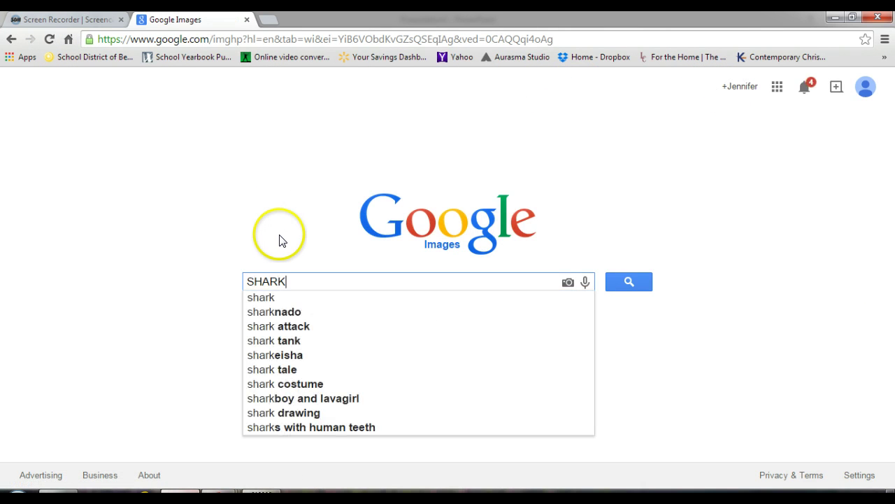
pyautogui.press('Return')
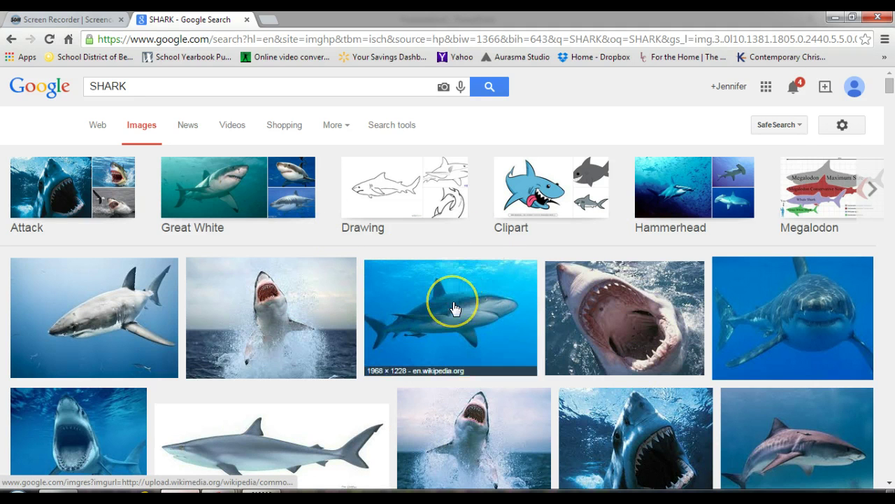
# Step: Open the first great white shark result in the image results and copy its picture
pyautogui.click(149, 302)
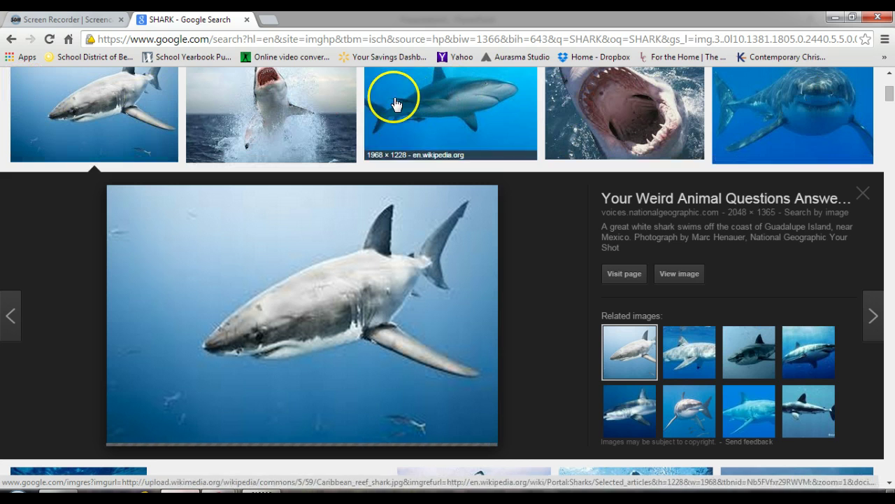
pyautogui.rightClick(283, 322)
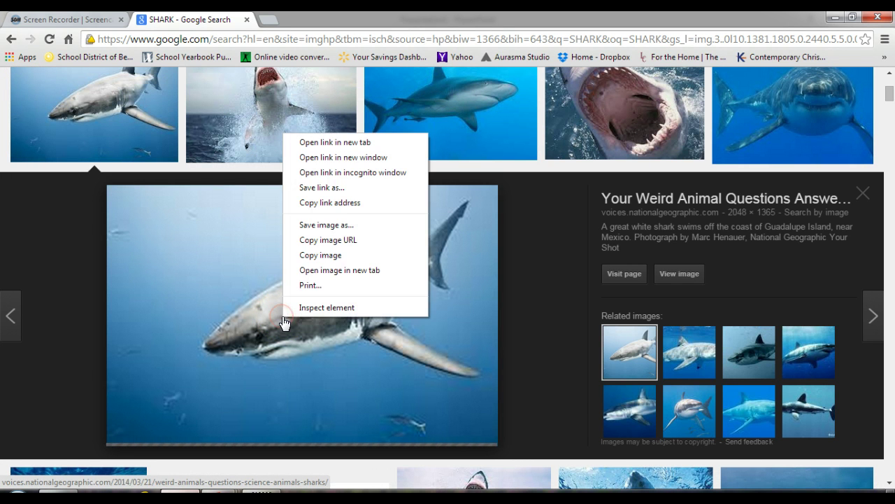
pyautogui.click(313, 256)
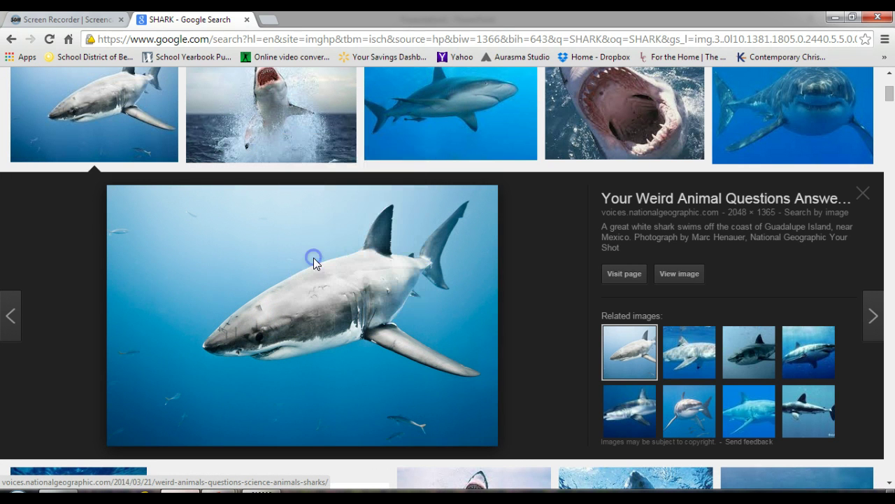
# Step: Switch back to PowerPoint, paste the shark picture into slide 7's left content placeholder, and move it up over the title area
pyautogui.click(833, 17)
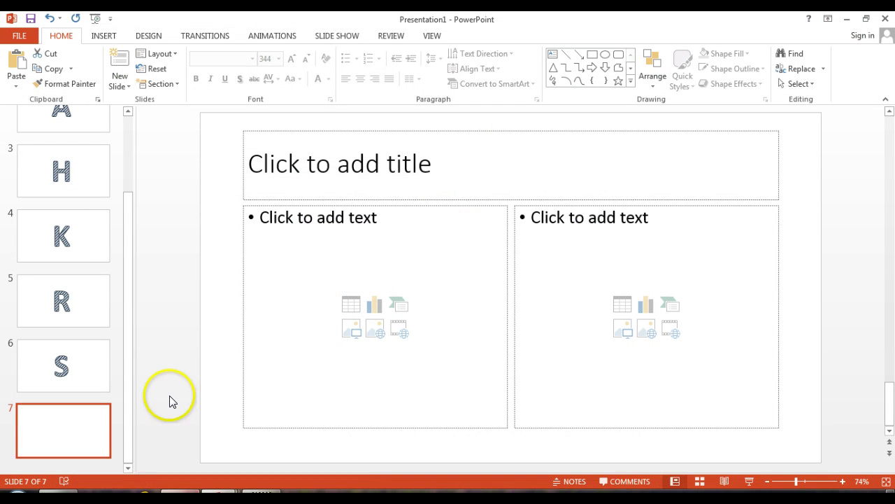
pyautogui.click(316, 315)
pyautogui.rightClick(317, 315)
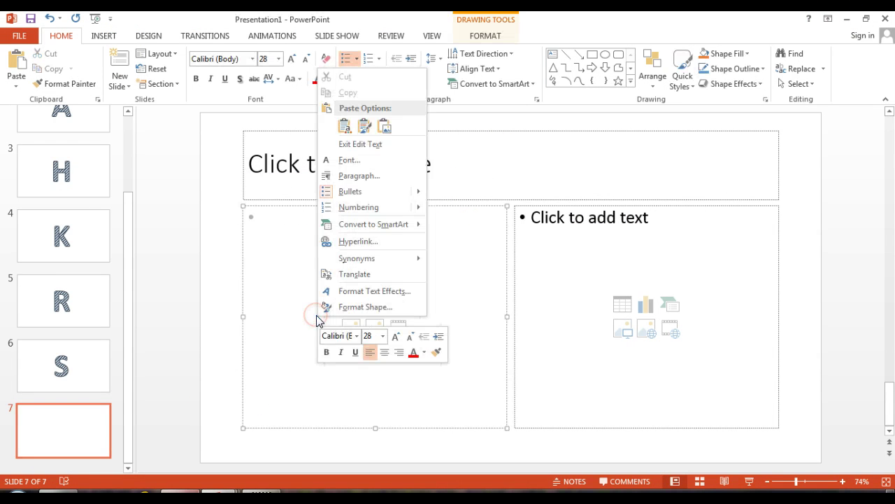
pyautogui.click(370, 124)
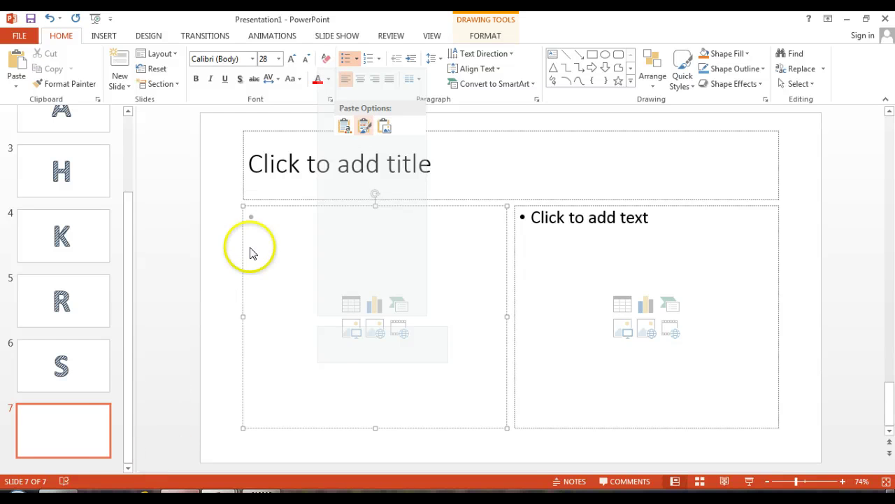
pyautogui.moveTo(303, 289); pyautogui.dragTo(296, 193)
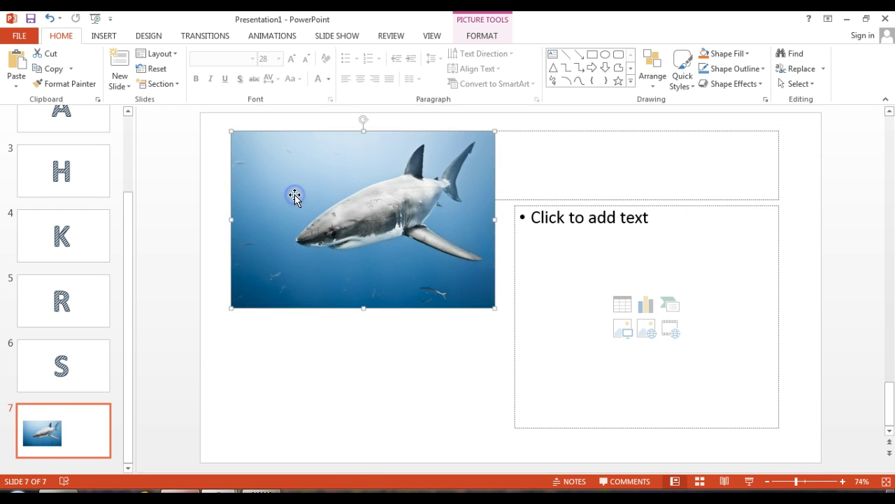
pyautogui.click(362, 382)
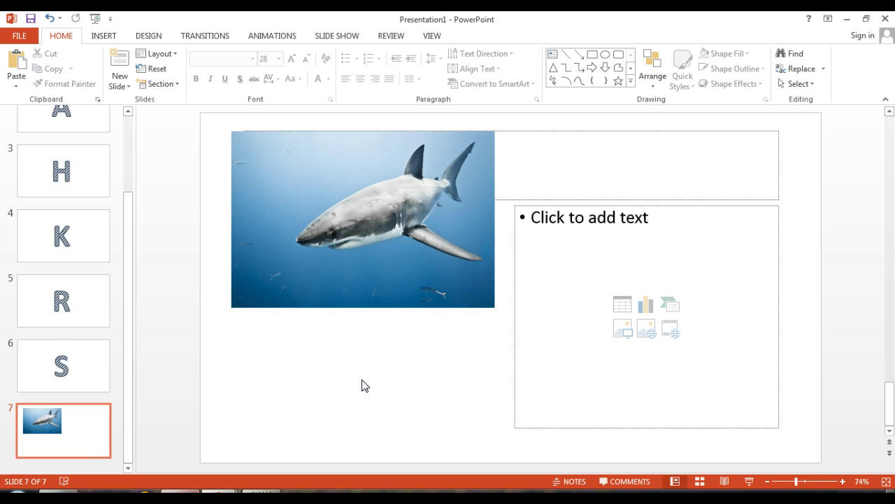
# Step: Apply a Parallel 3-D Rotation effect to the shark picture so that it slants upward to the right
pyautogui.click(366, 257)
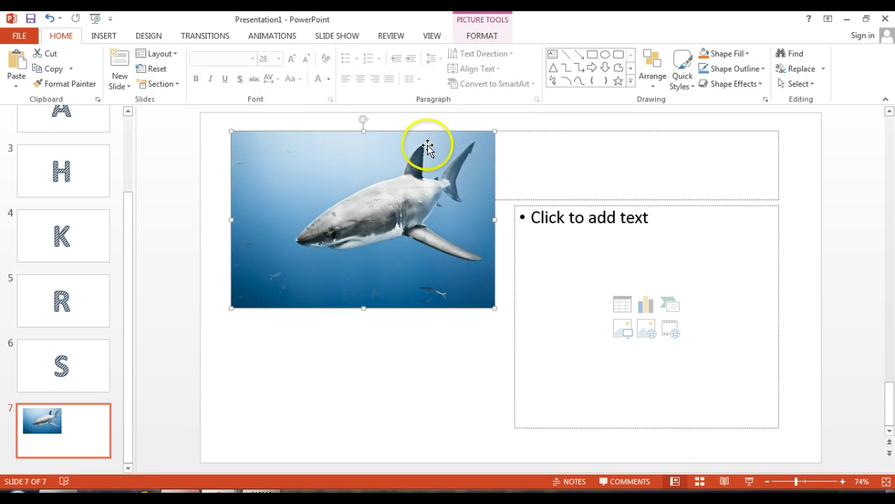
pyautogui.click(483, 36)
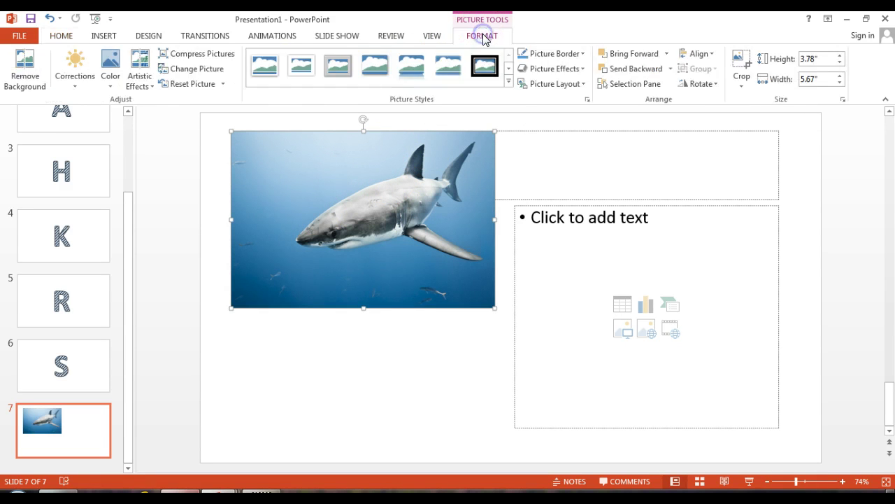
pyautogui.click(556, 69)
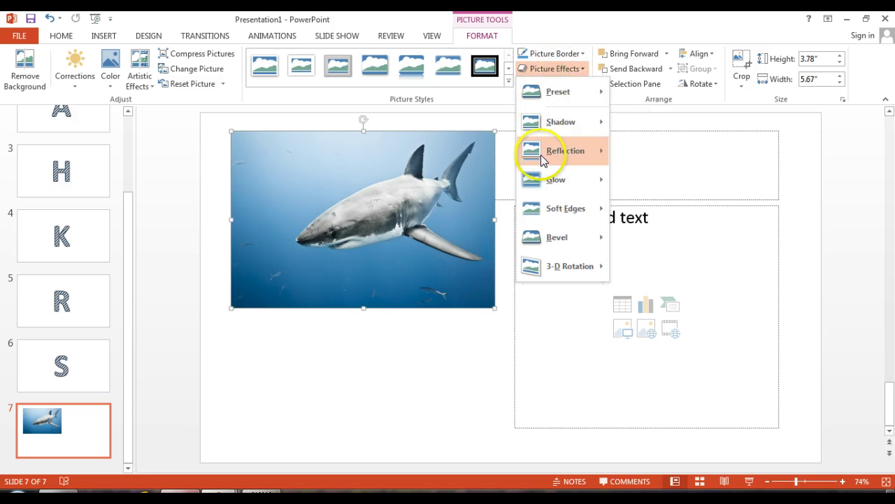
pyautogui.moveTo(545, 266)
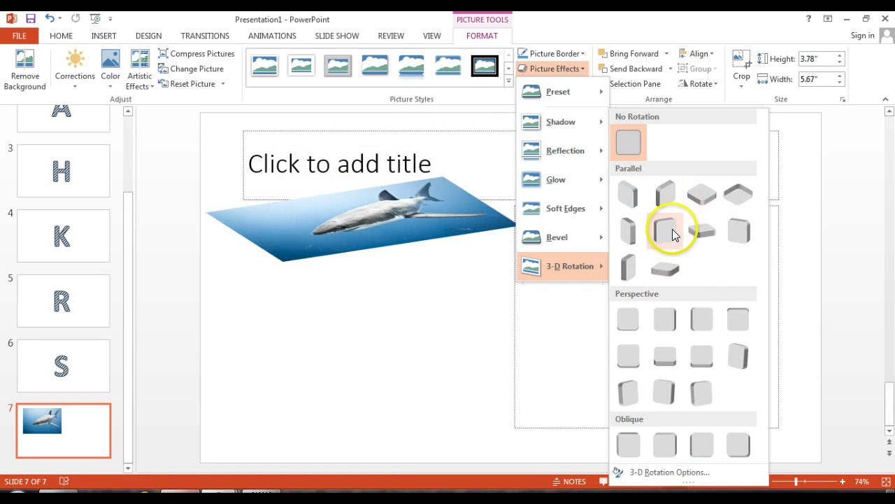
pyautogui.click(669, 234)
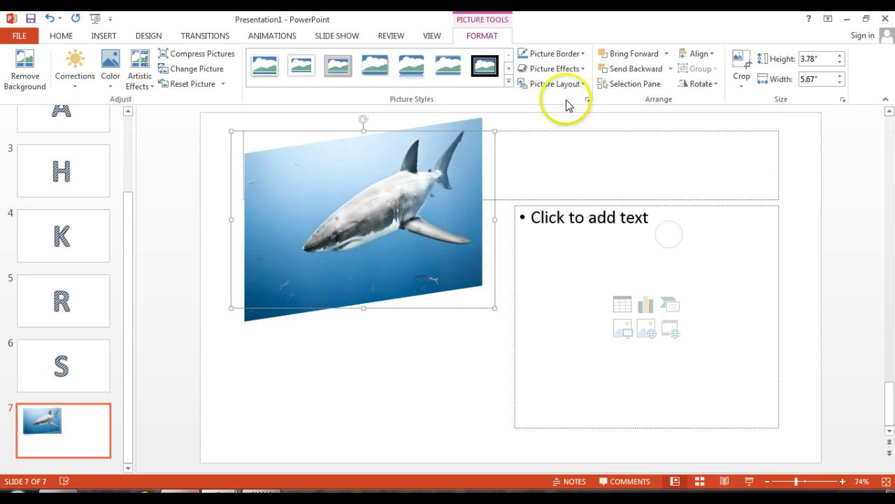
# Step: Add a Perspective shadow to the shark picture that falls below it toward the lower left
pyautogui.click(558, 71)
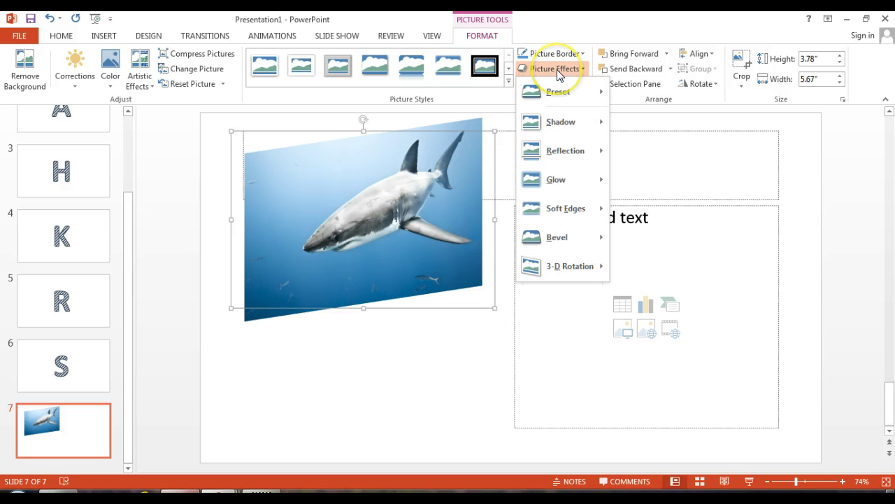
pyautogui.moveTo(551, 122)
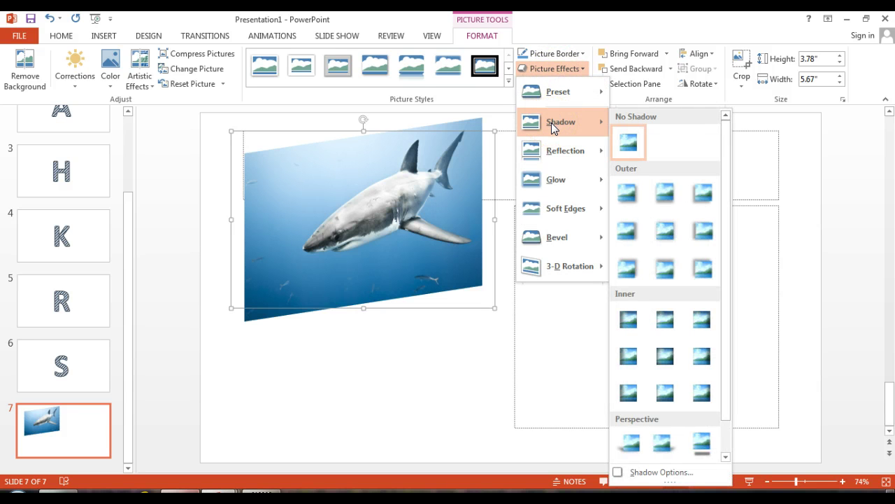
pyautogui.moveTo(727, 307); pyautogui.dragTo(728, 338)
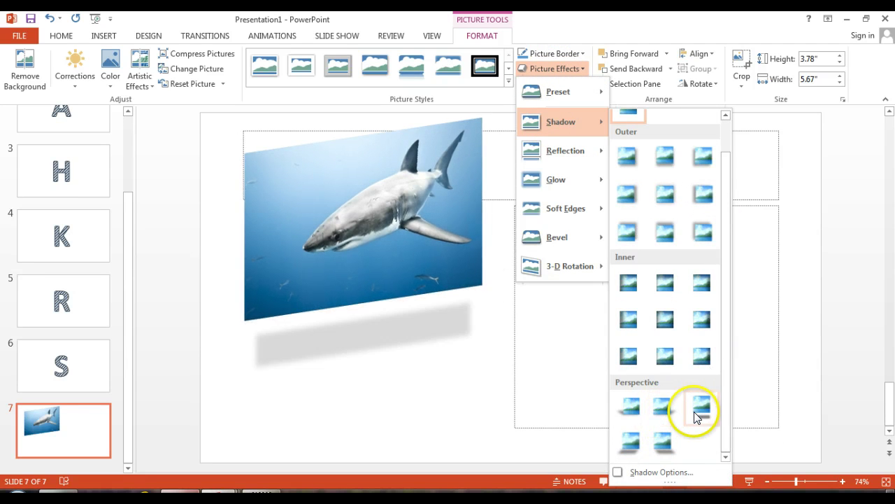
pyautogui.click(638, 452)
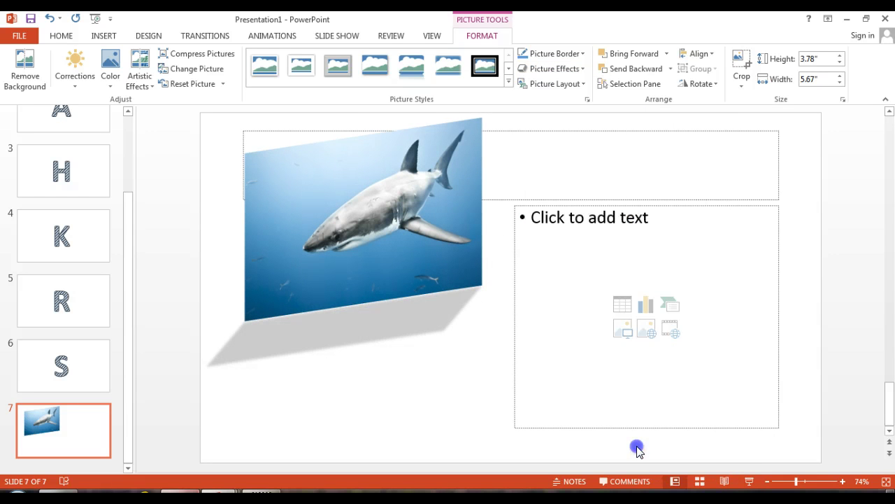
pyautogui.click(409, 427)
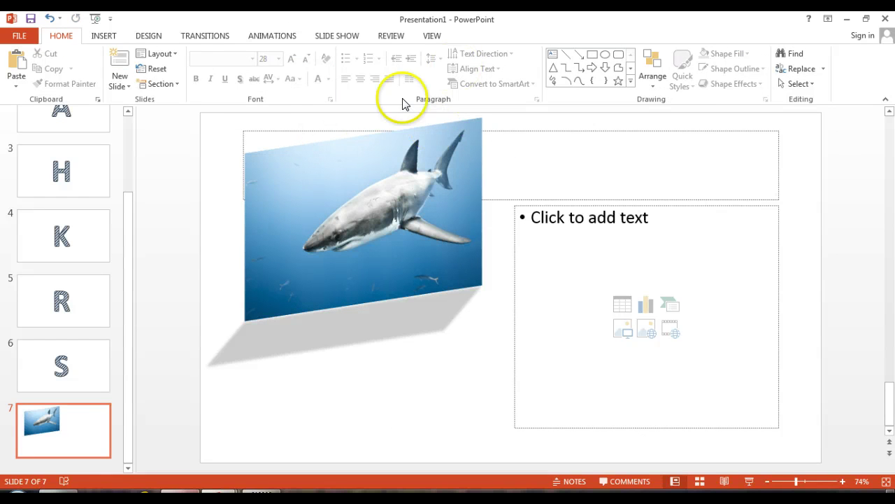
# Step: Start inserting a text box on slide 7
pyautogui.click(102, 35)
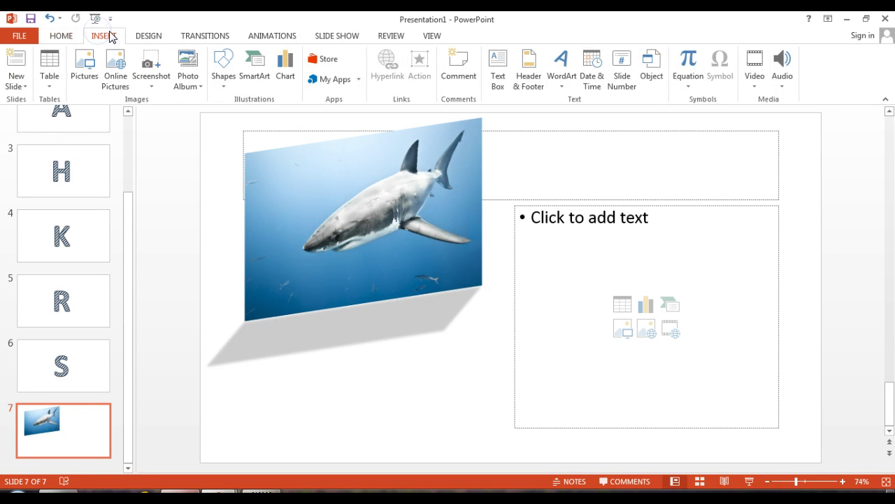
pyautogui.click(508, 83)
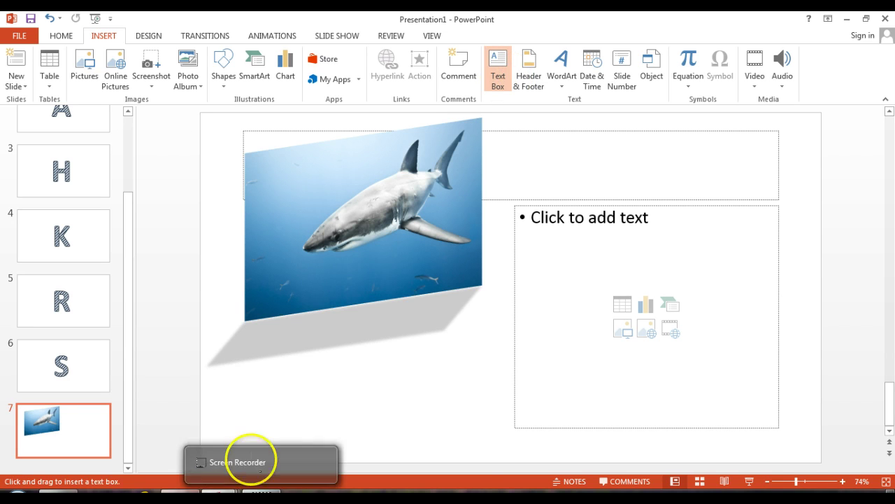